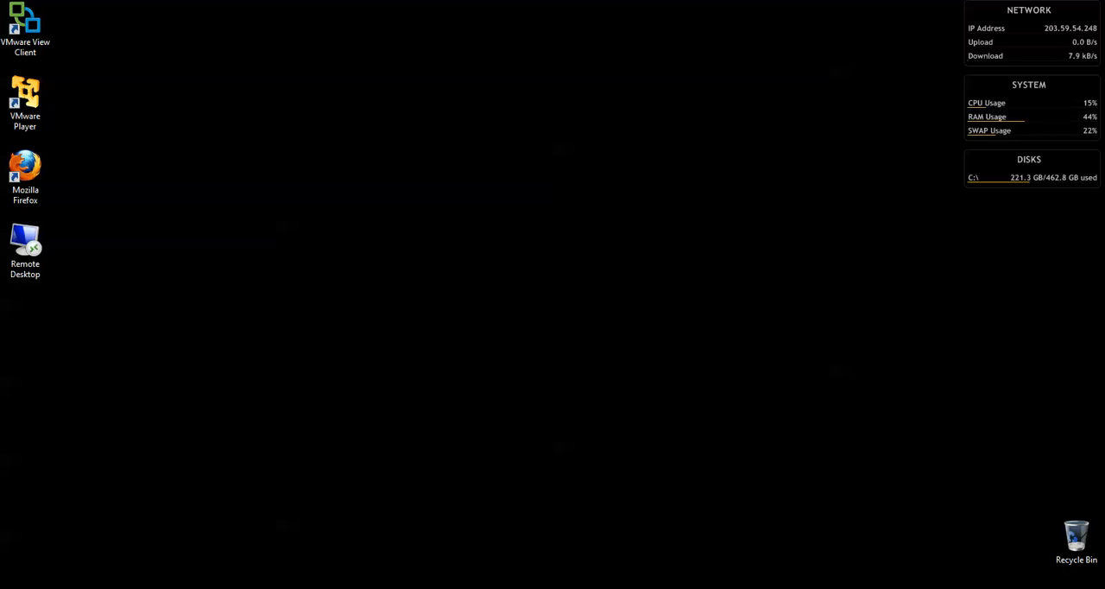
Launch the Energy Tracker Administration Console from the installed Energy Tracker programs
key("super")
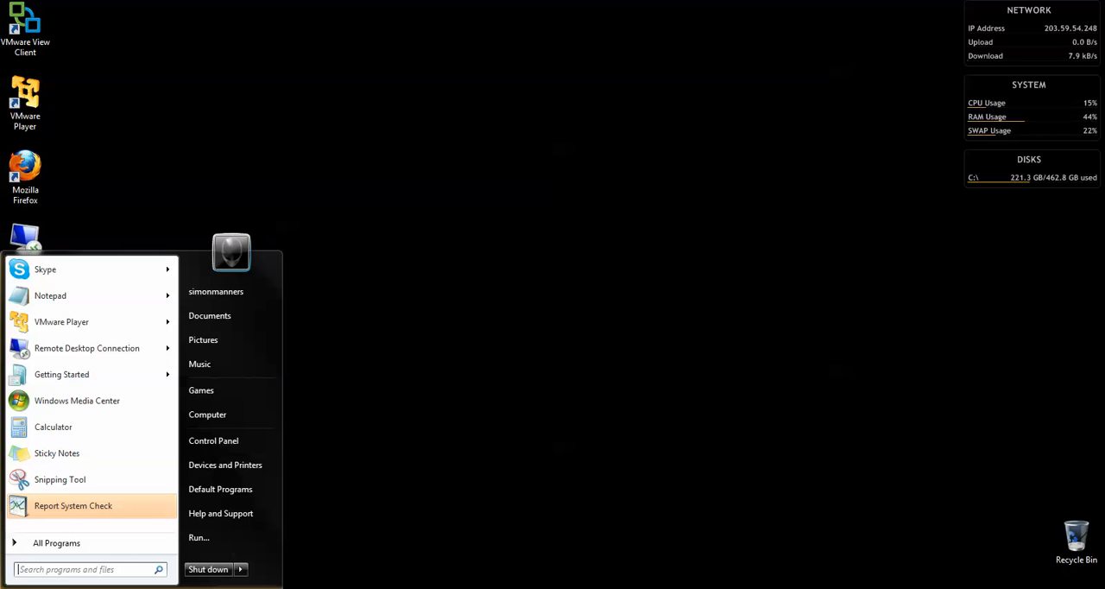
left_click(41, 543)
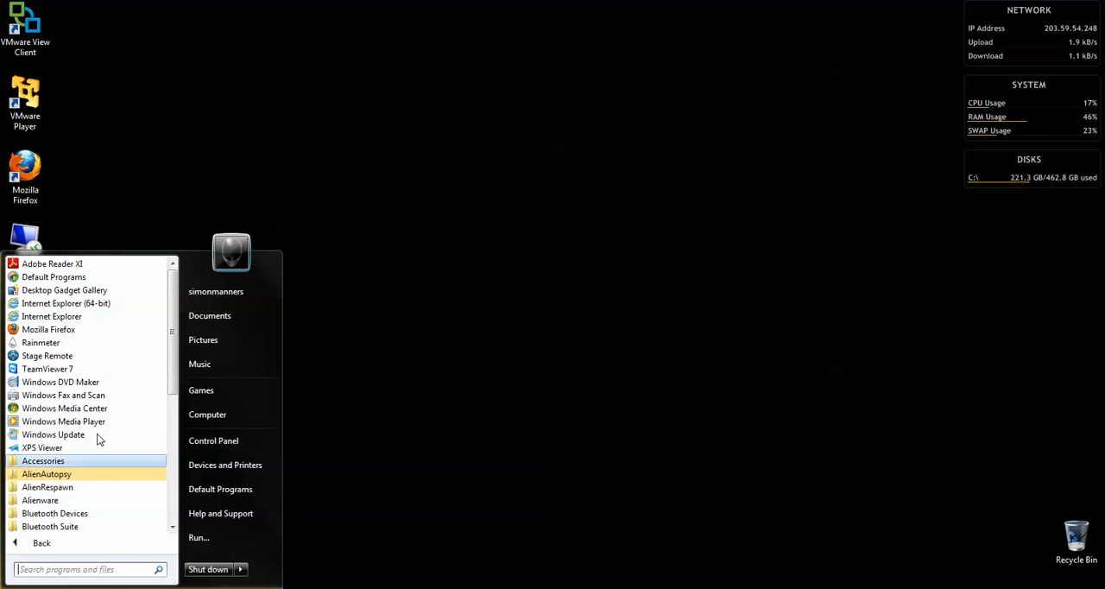
scroll(172, 370, "down", 4)
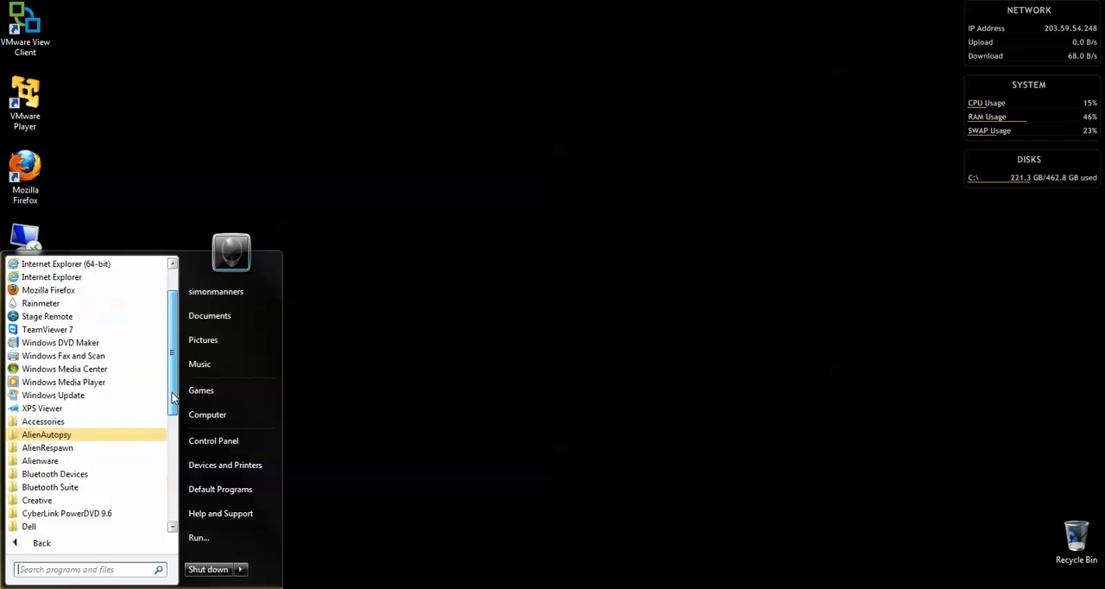
left_click(87, 464)
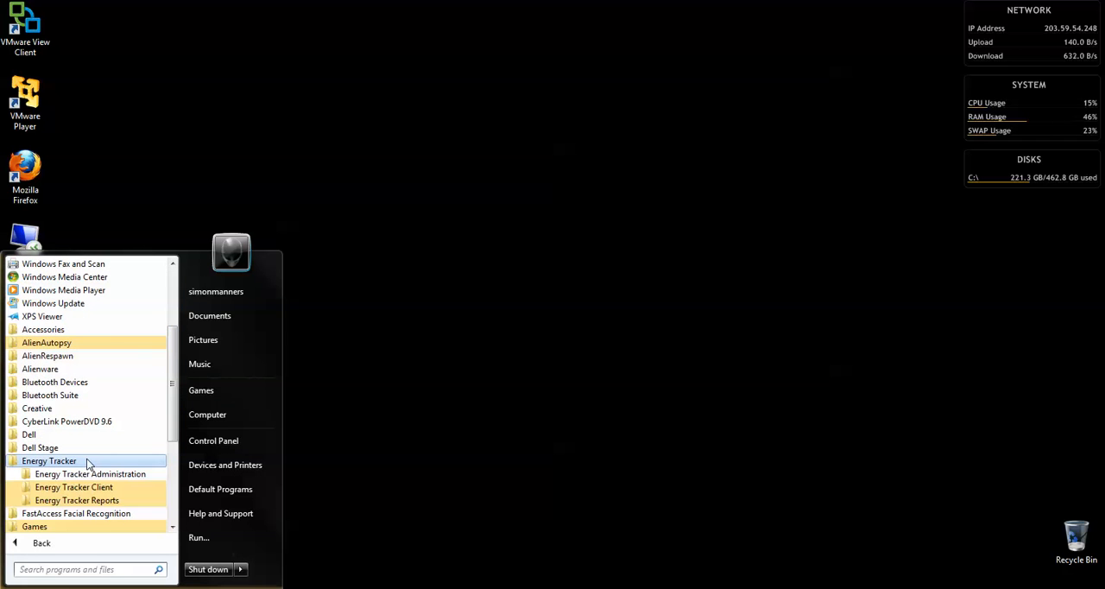
left_click(79, 476)
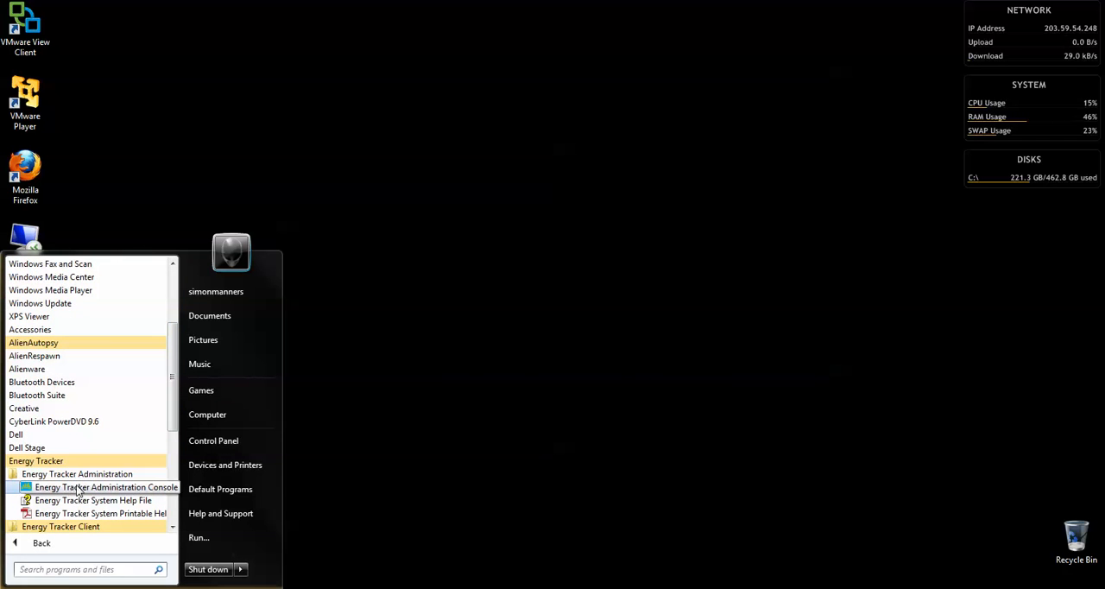
left_click(79, 488)
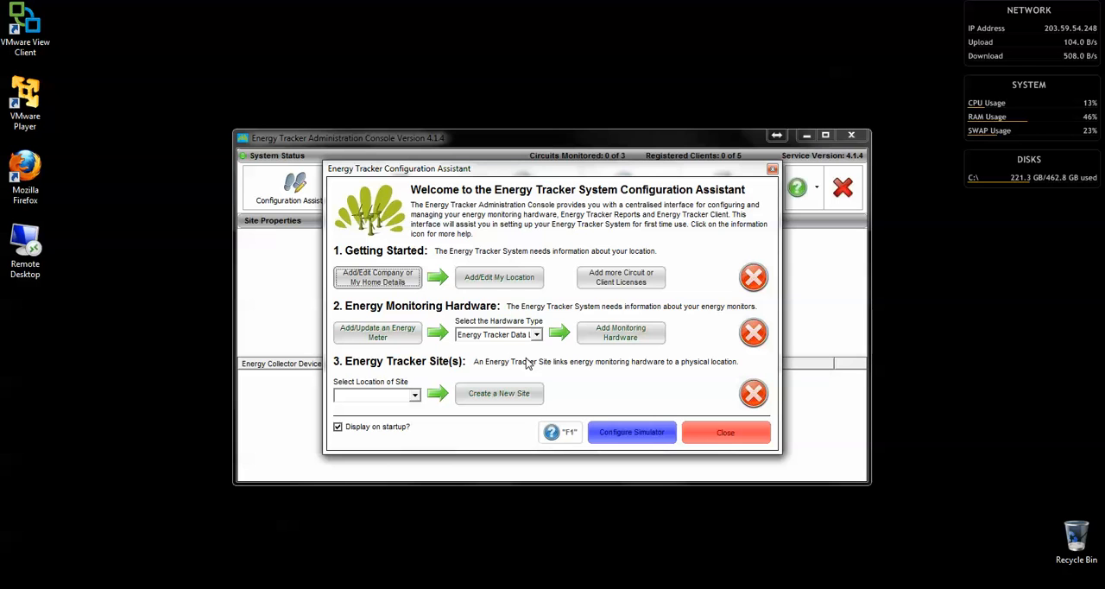
Start the company details in the configuration assistant and enter SOE Software Pty Ltd as the company name
left_click(378, 277)
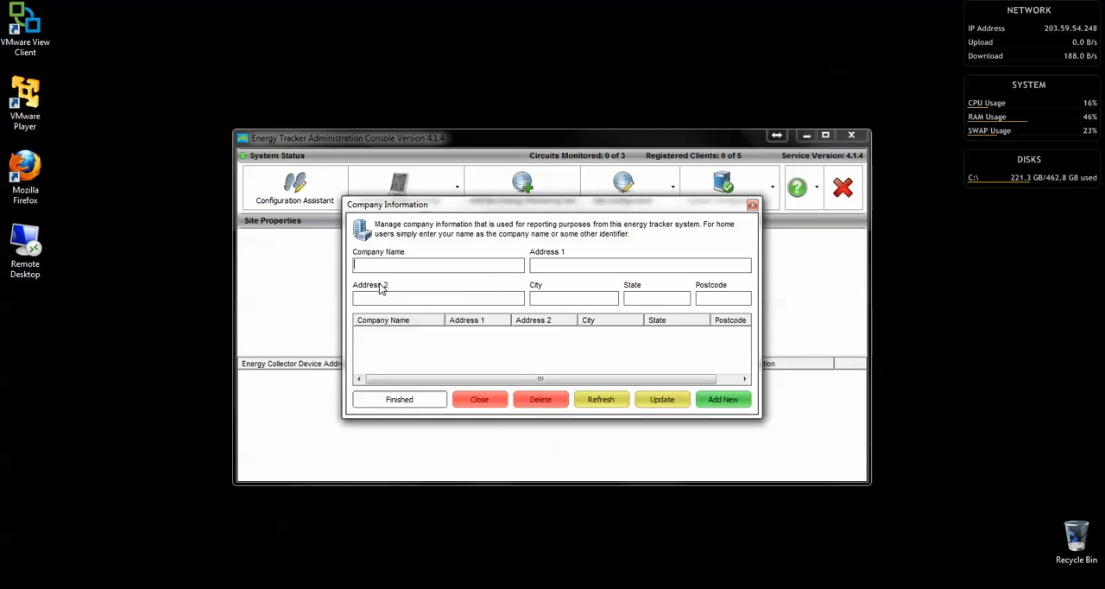
type("SoE software")
key("BackSpace")
key("BackSpace")
key("BackSpace")
key("BackSpace")
key("BackSpace")
key("BackSpace")
type("Software Pty Ltd")
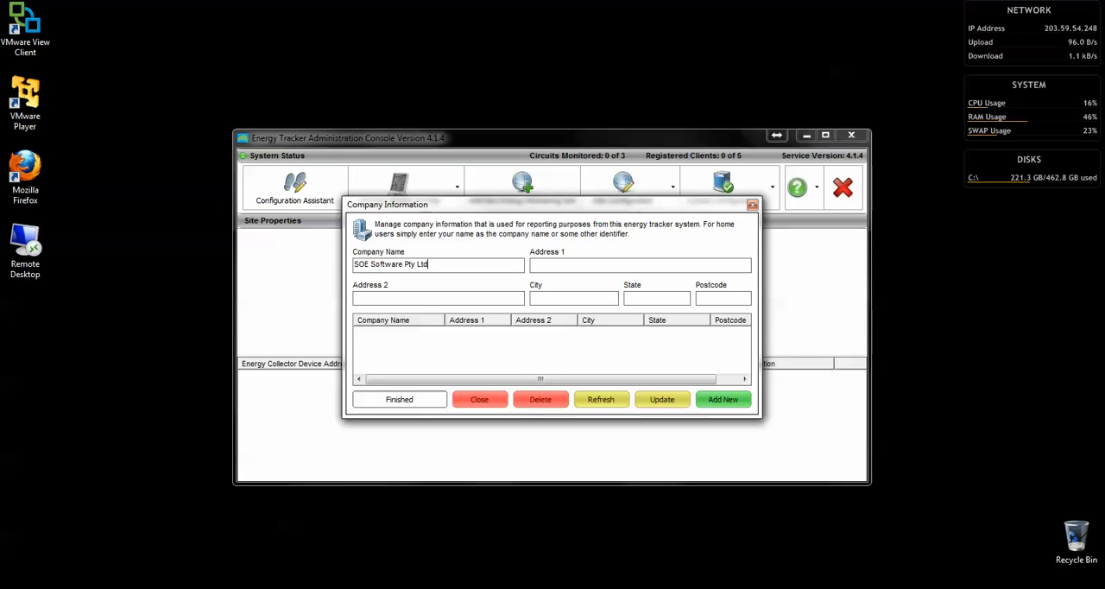
Fill in the company's street address, city, state and postcode, add the company record and close its details
key("Tab")
type("Unit6, 4 Queen St")
key("Tab")
type("Bent")
type("W")
type("6102")
left_click(731, 399)
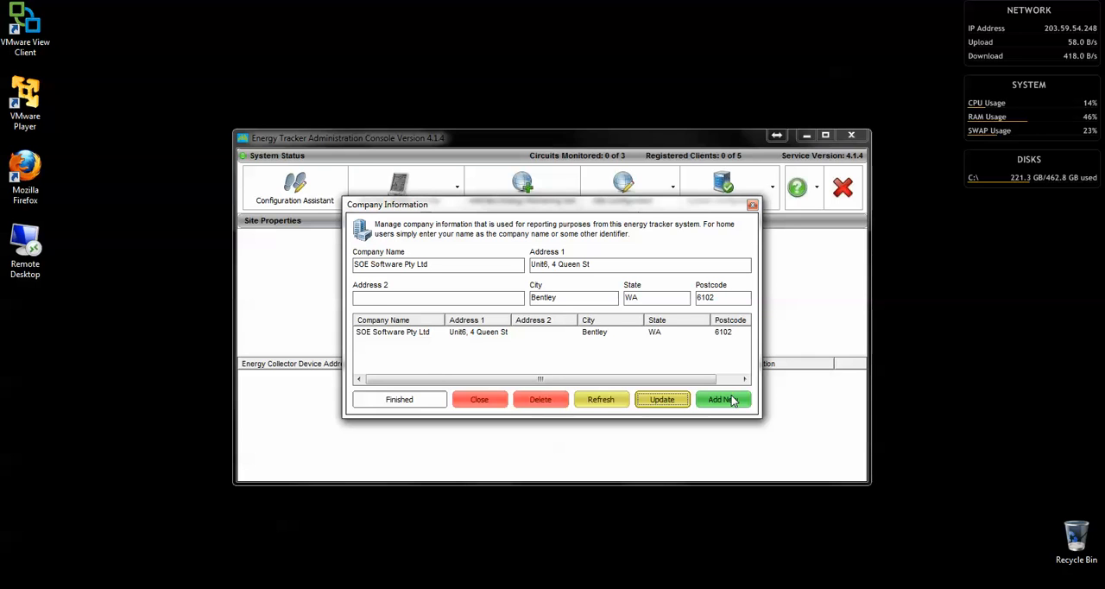
left_click(489, 400)
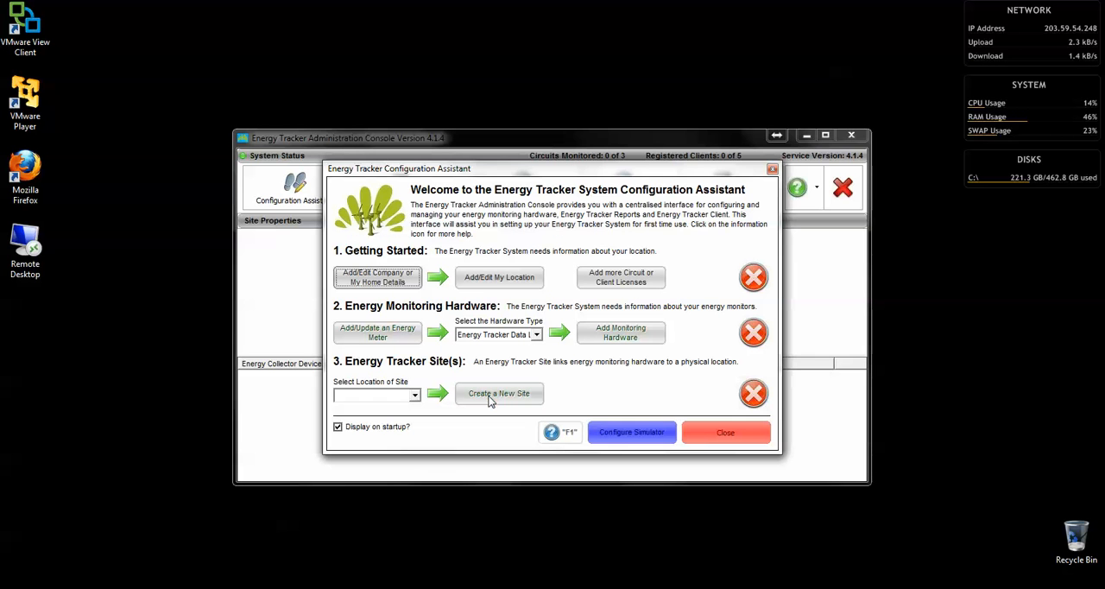
Add a physical location named Head Office for SOE Software Pty Ltd with a blank parent location, and close the location details
left_click(492, 283)
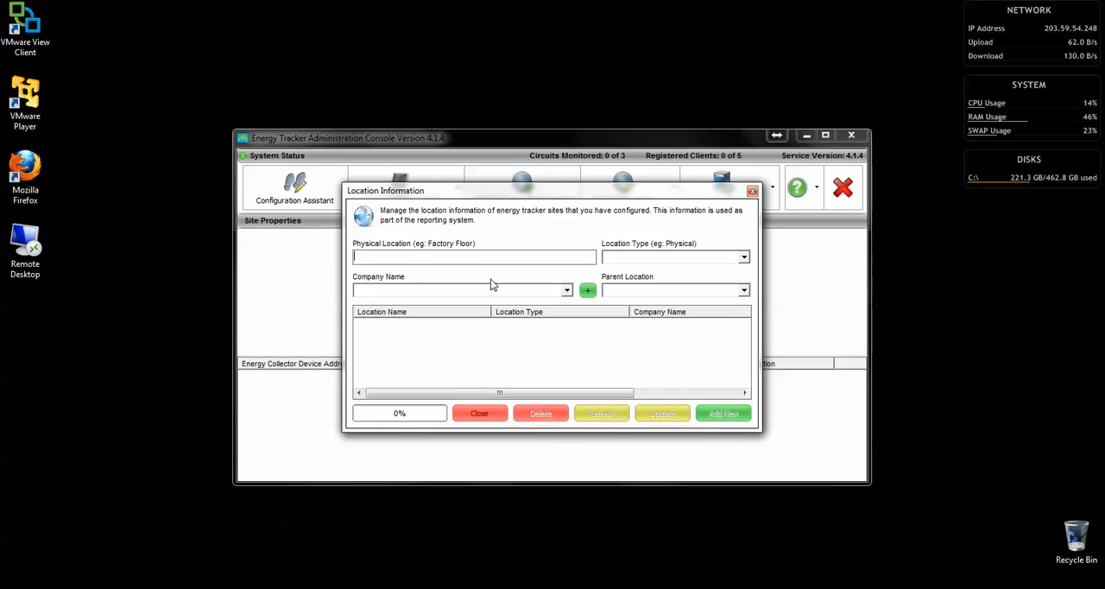
type("Head ")
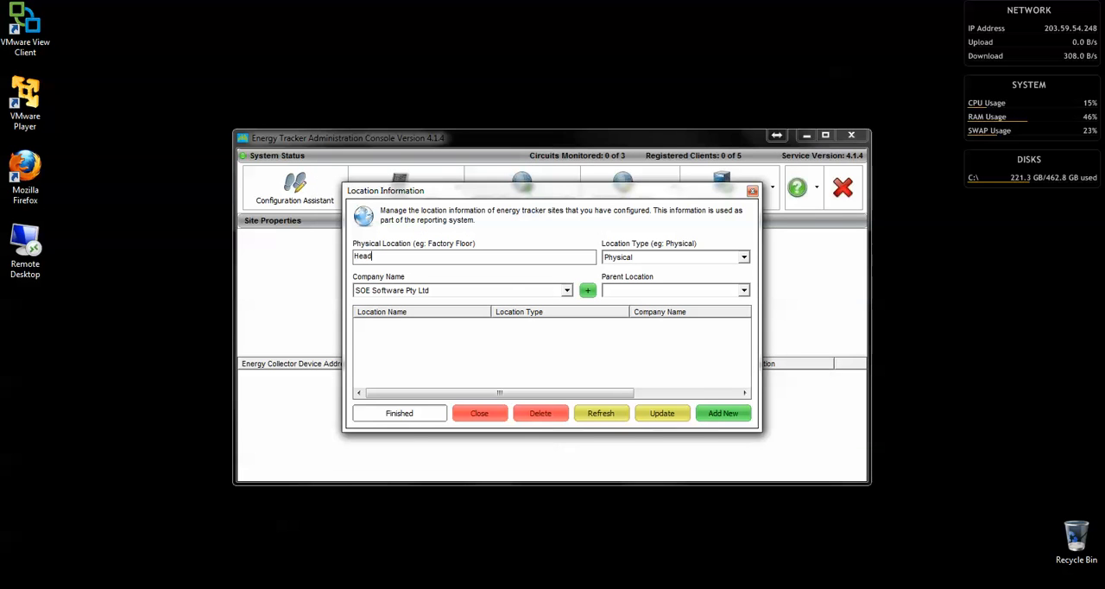
type("Office")
left_click(567, 291)
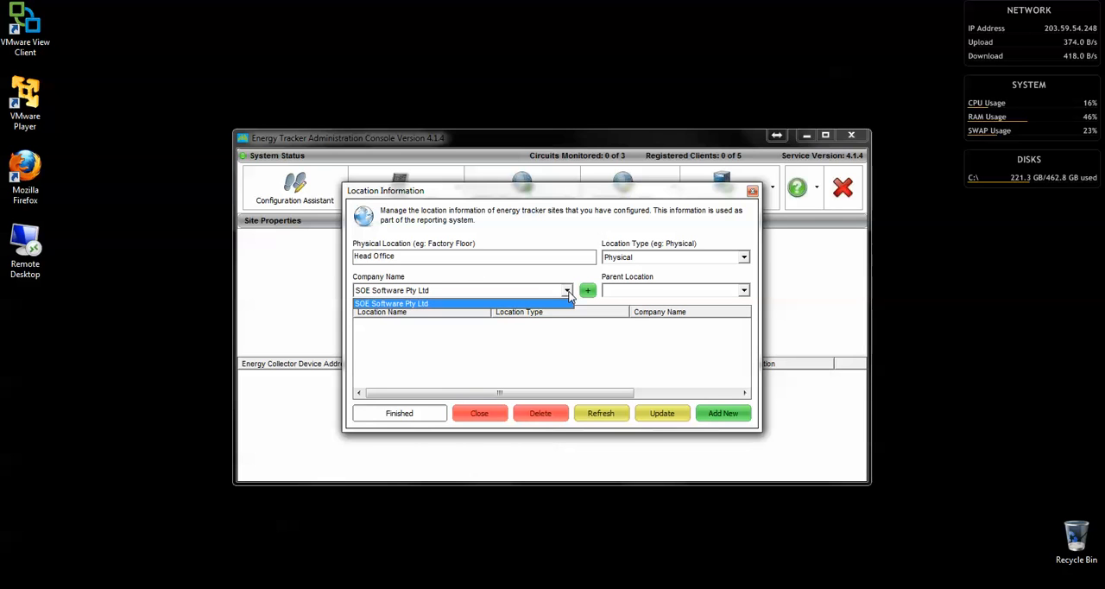
left_click(563, 303)
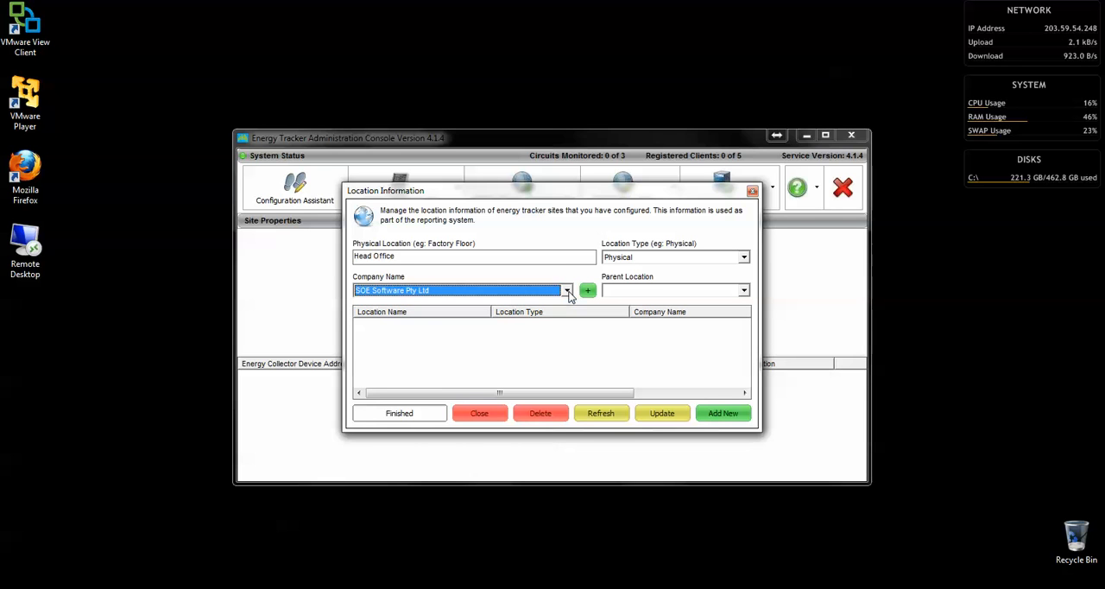
left_click(743, 290)
left_click(557, 375)
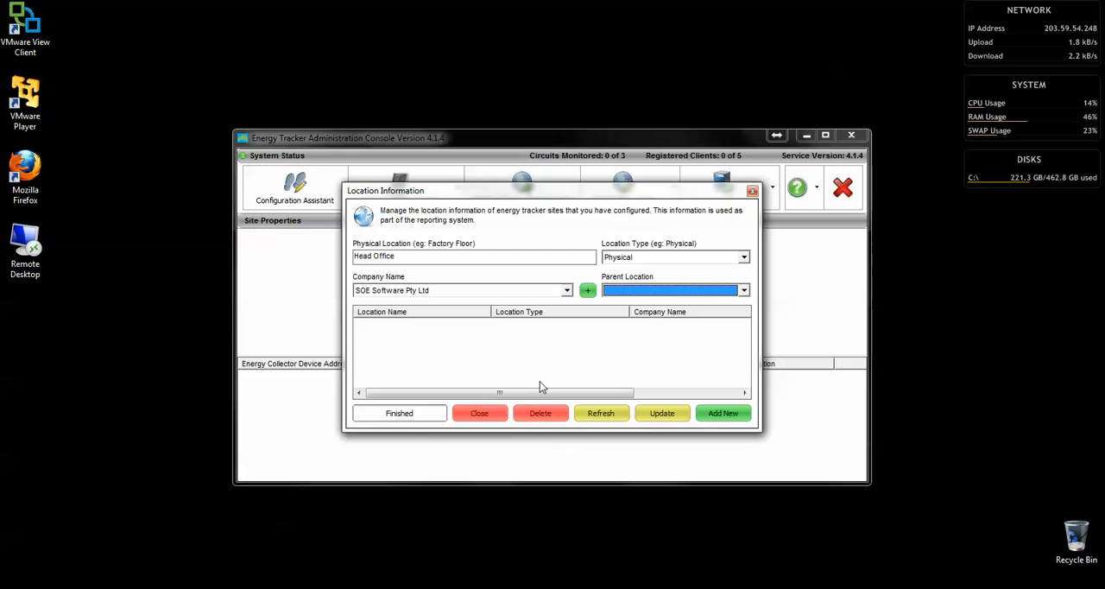
left_click(711, 413)
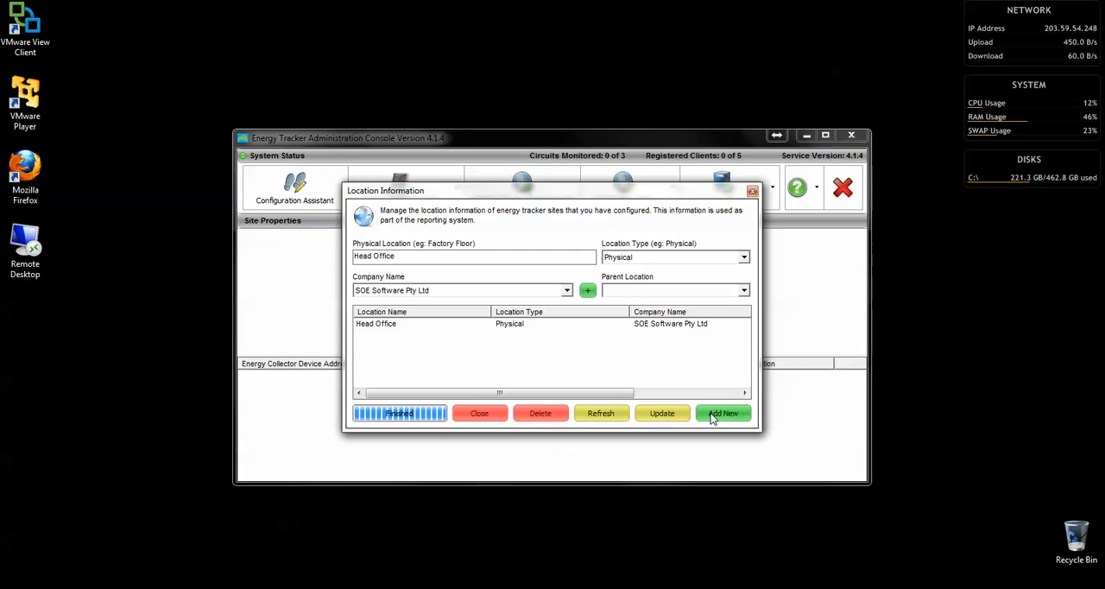
left_click(466, 412)
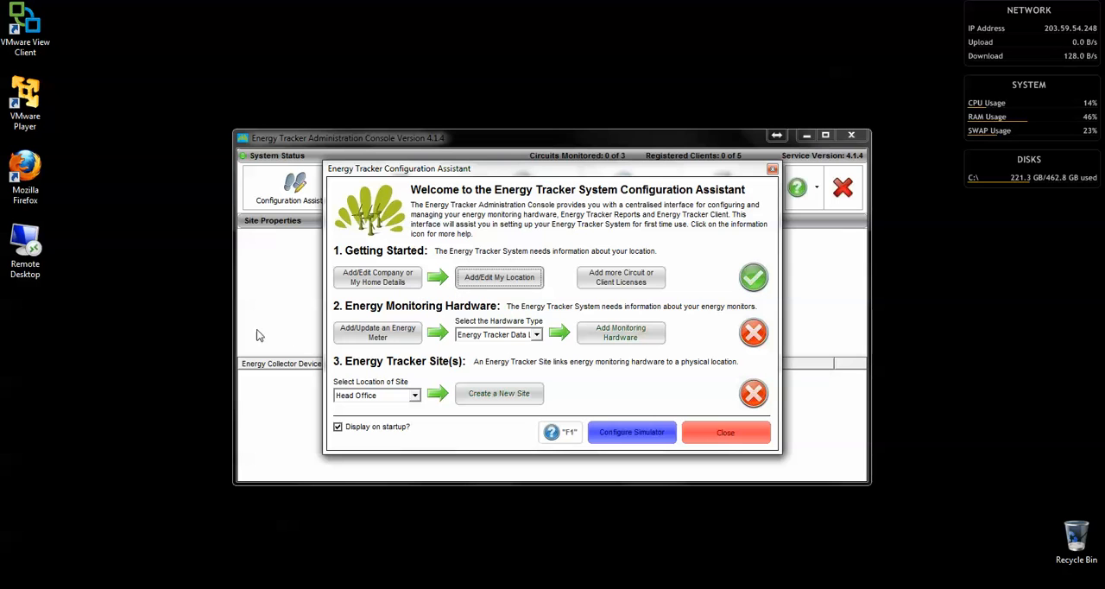
left_click(364, 341)
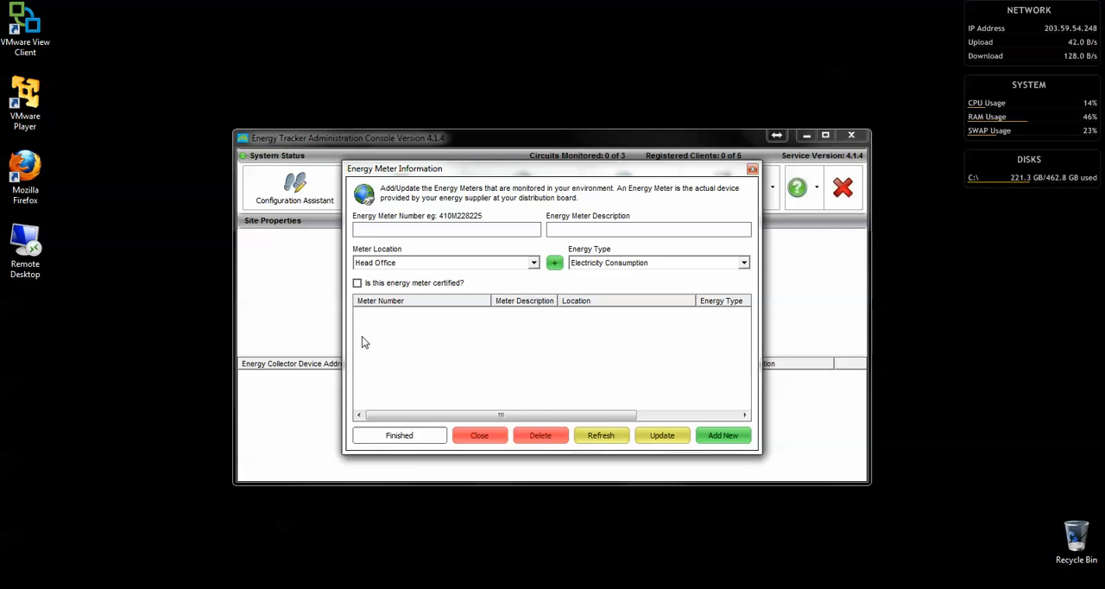
type("B0")
type("00666")
type("123456")
type("A")
type("uditor3")
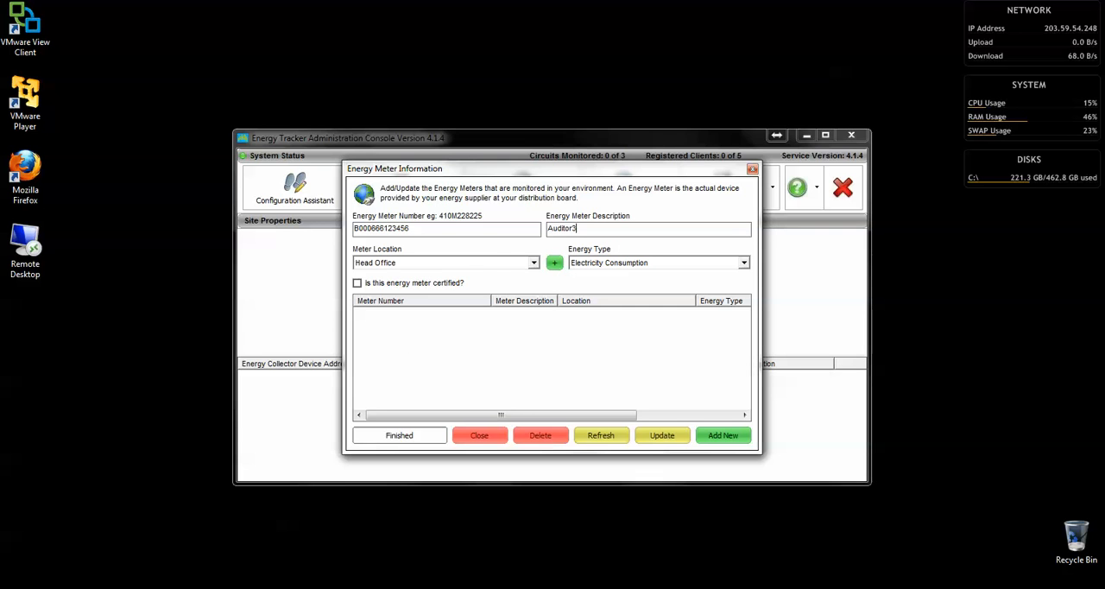
Assign the meter to Head Office with energy type Electricity Consumption, add it and close the meter details
left_click(464, 262)
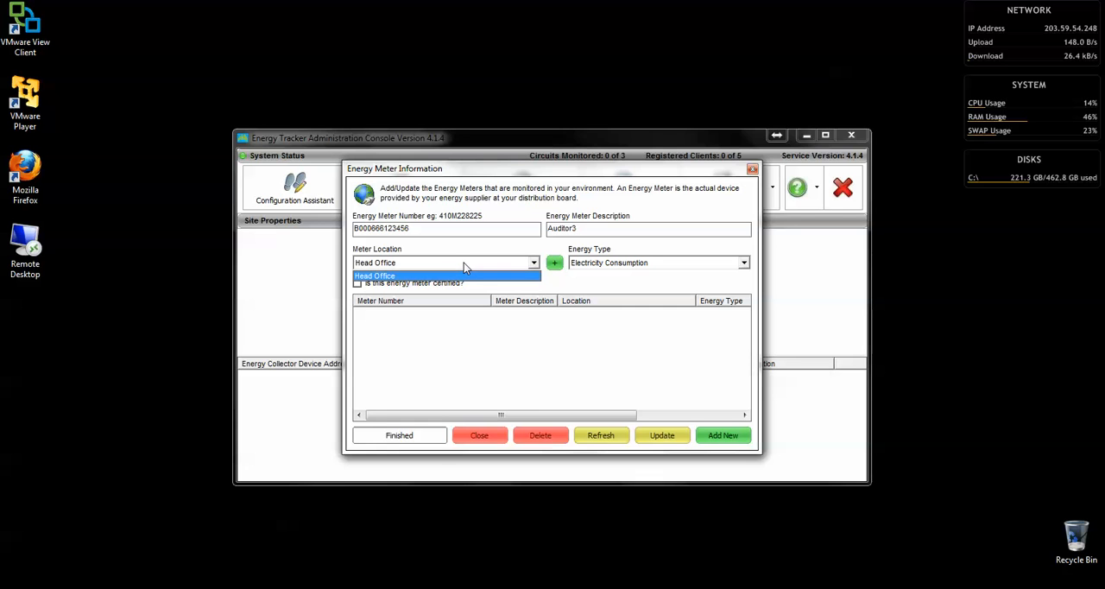
left_click(464, 263)
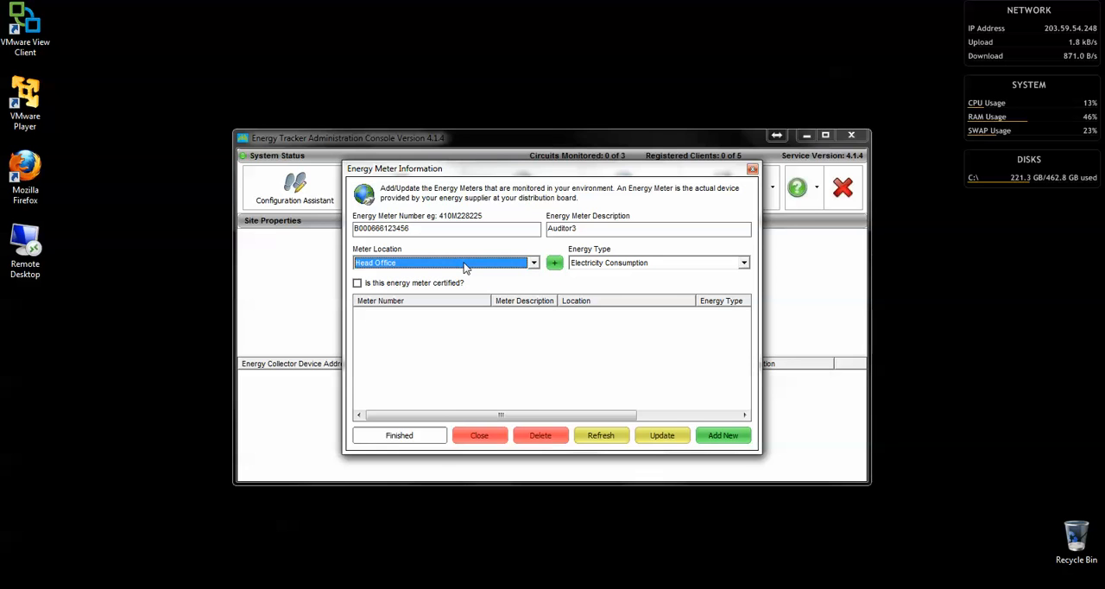
left_click(696, 264)
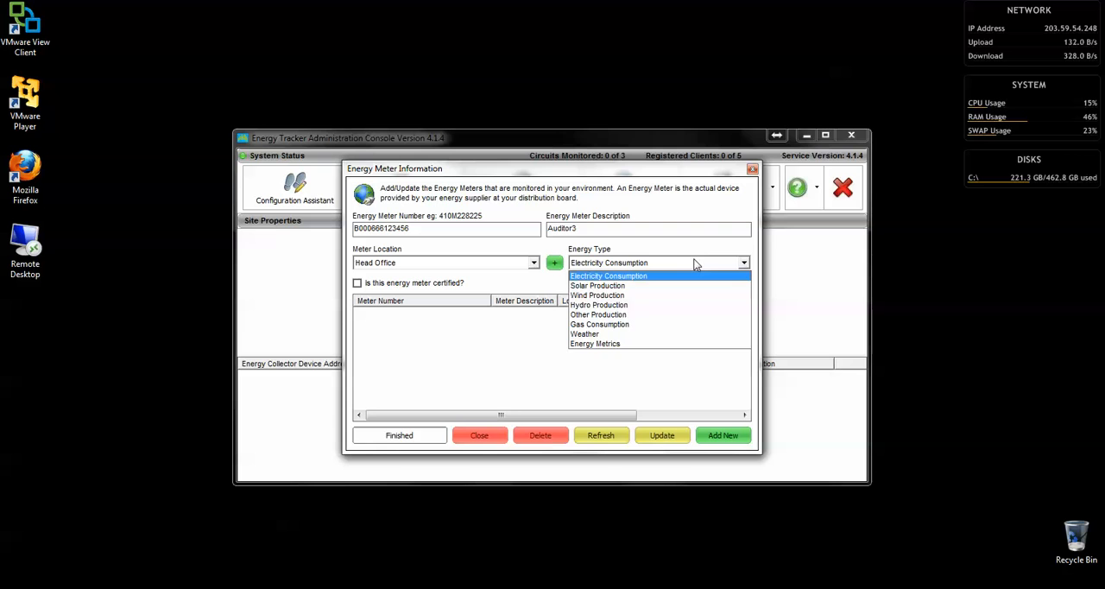
left_click(692, 263)
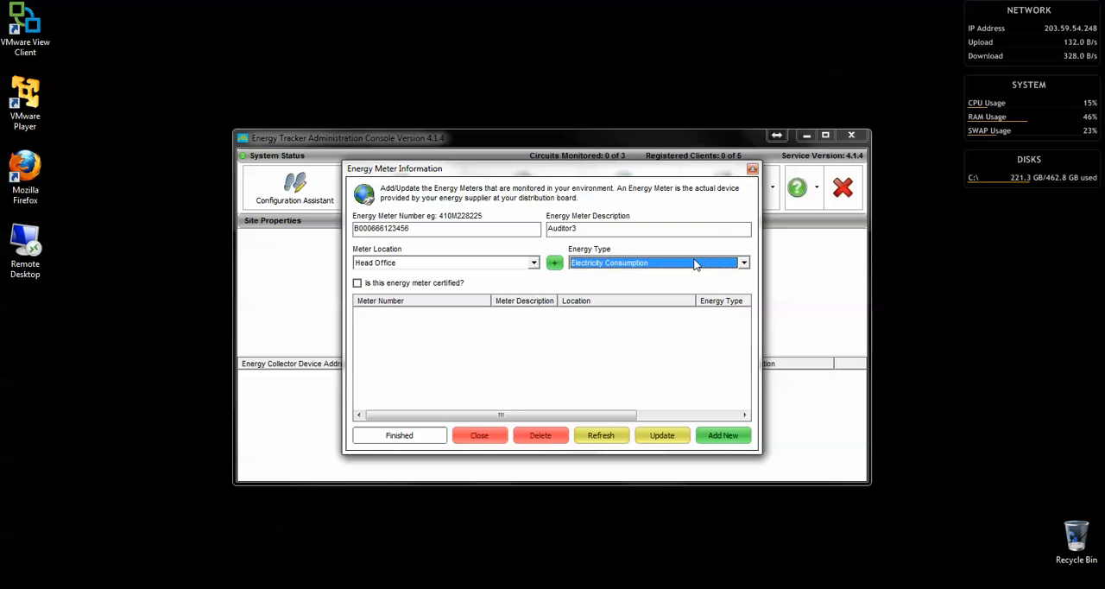
left_click(720, 439)
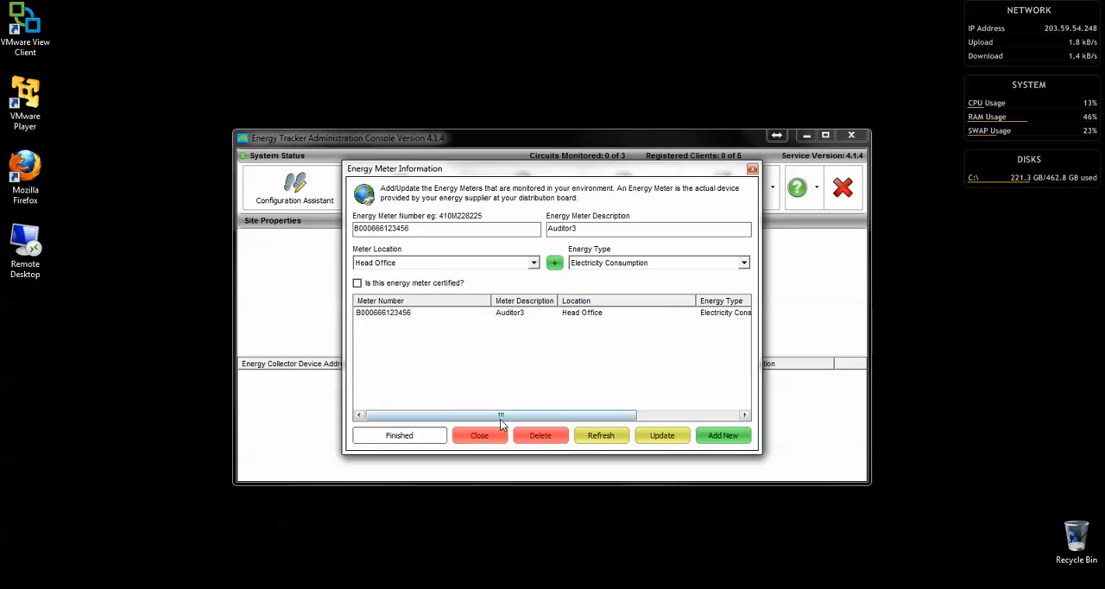
left_click(485, 436)
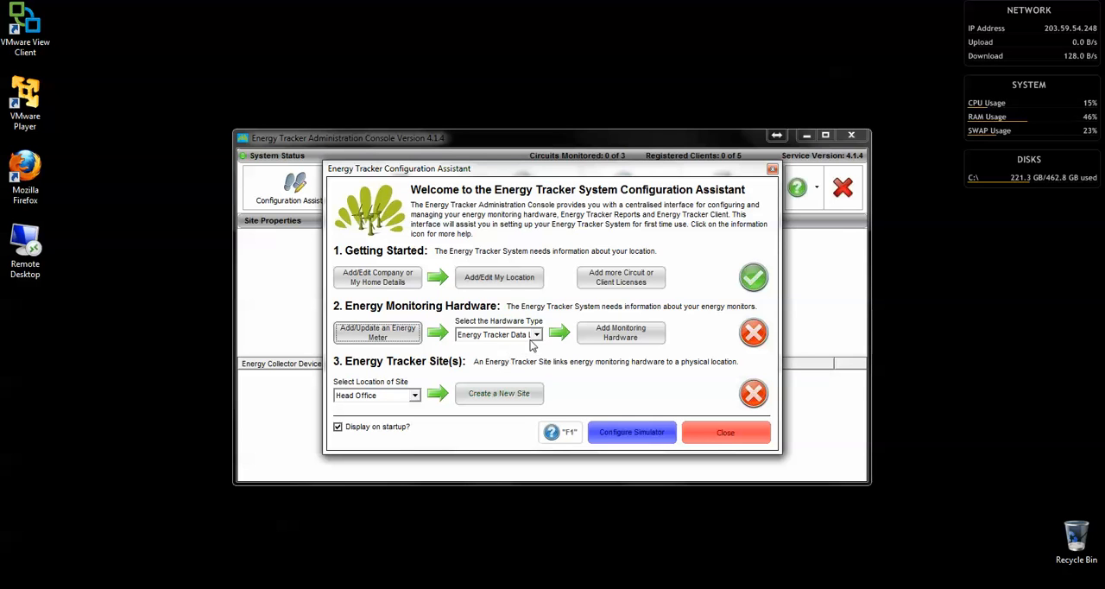
Start adding monitoring hardware of type Watt Watcher Auditor and select the discovered auditor for configuration
left_click(536, 335)
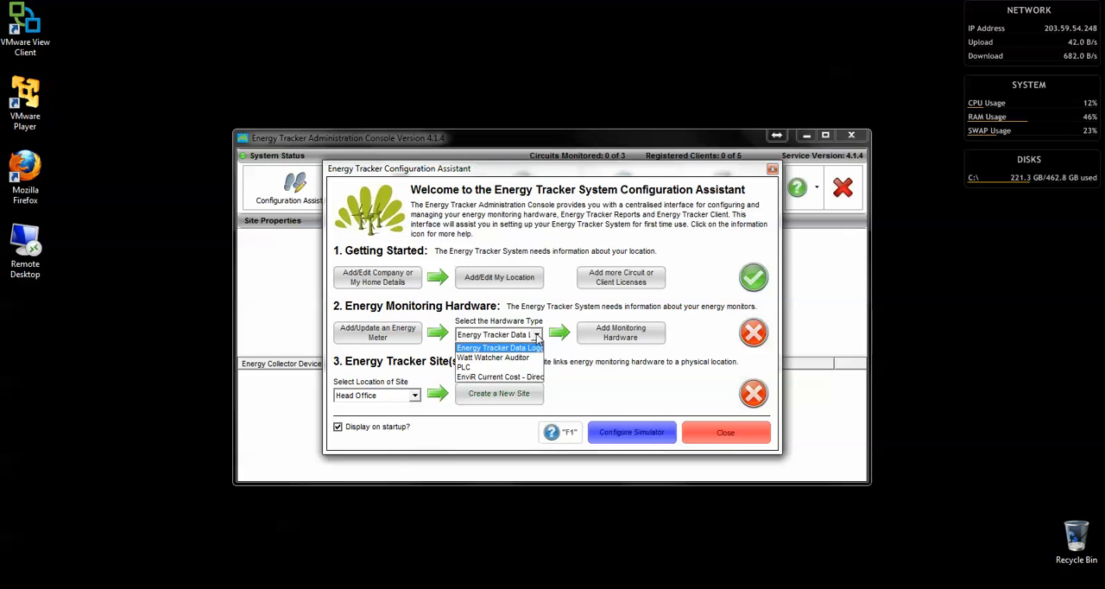
left_click(498, 360)
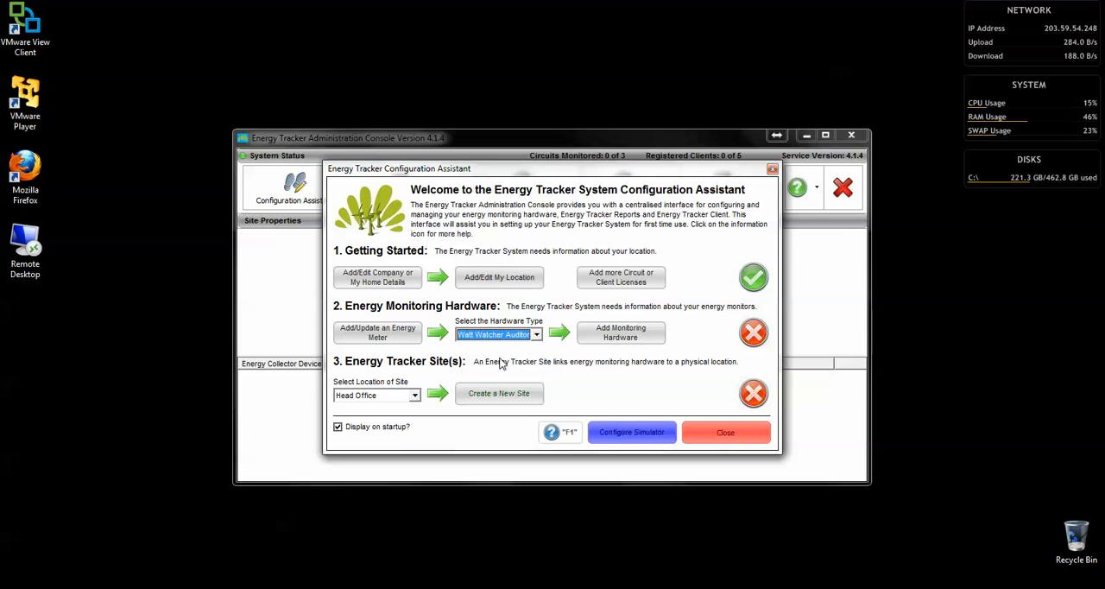
left_click(622, 334)
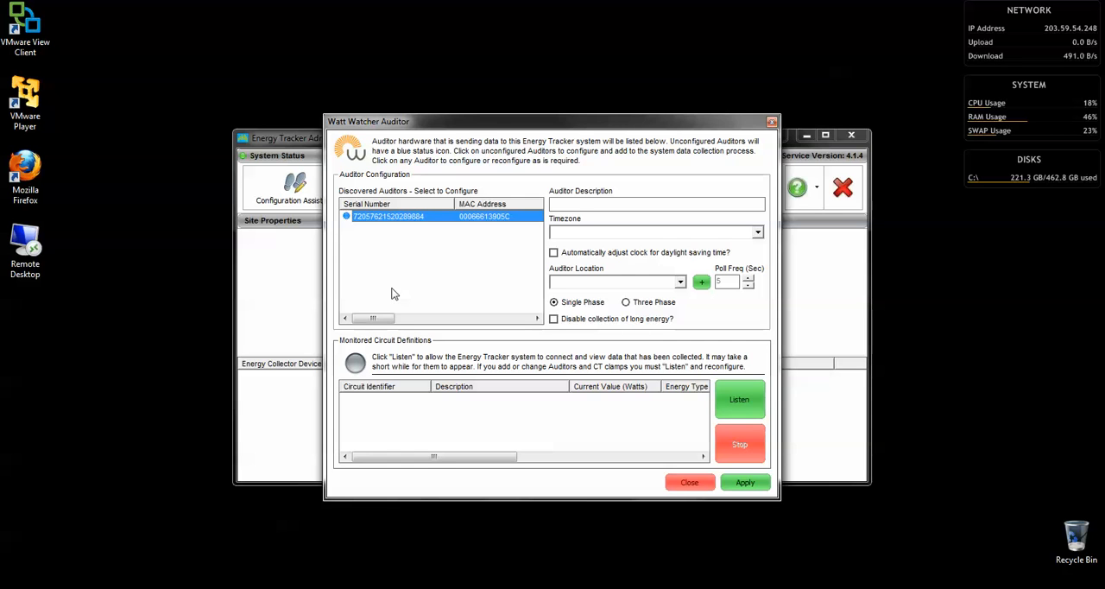
left_click(376, 219)
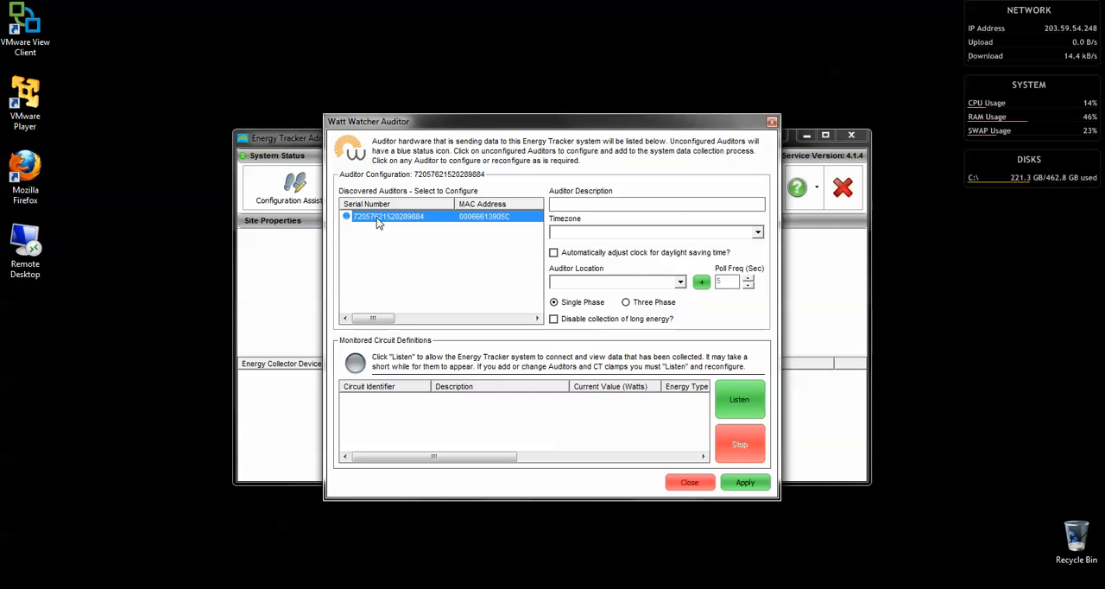
Set the auditor's description to "Head Office - Front"
left_click(573, 205)
type("H")
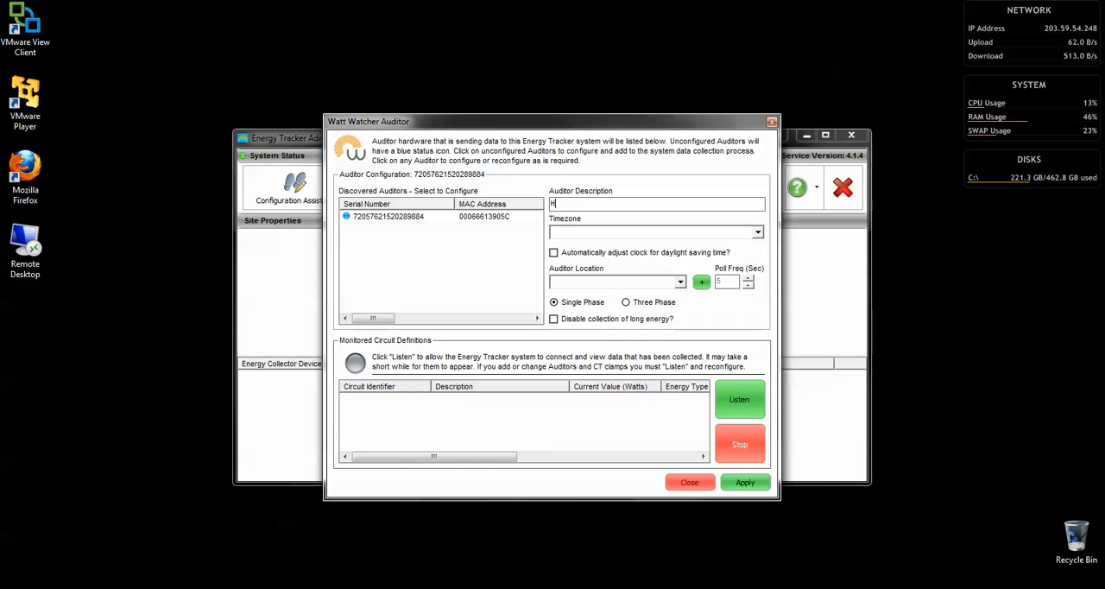
type("ead Office - Front")
Set the auditor's timezone to (UTC+08:00) Perth/W. Australia Standard Time and its location to Head Office, without automatic daylight saving adjustment
left_click(594, 232)
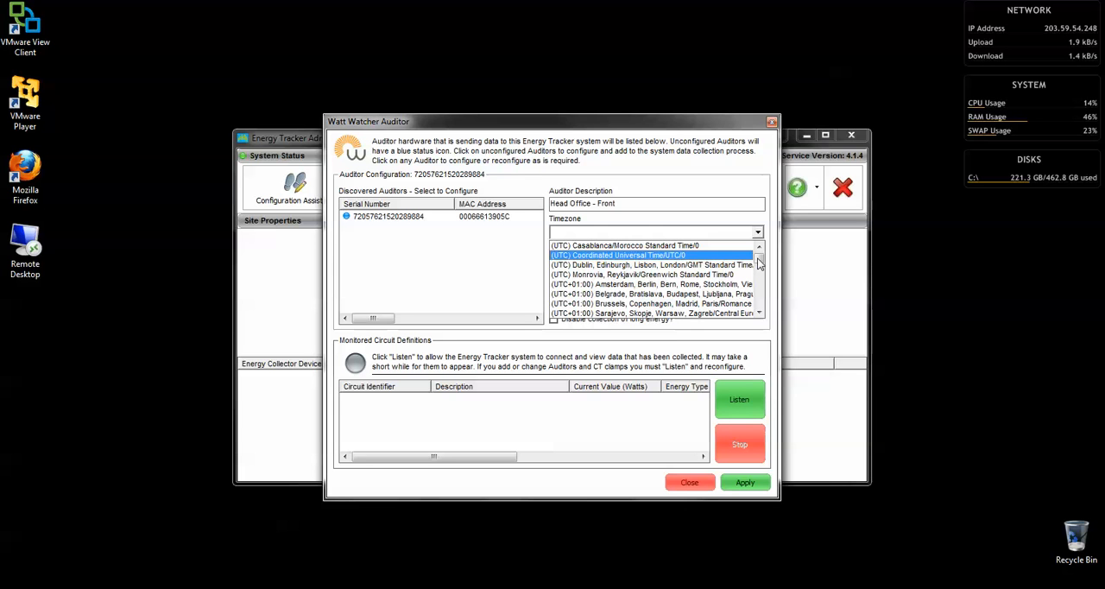
left_click_drag(759, 263, 759, 278)
left_click(656, 275)
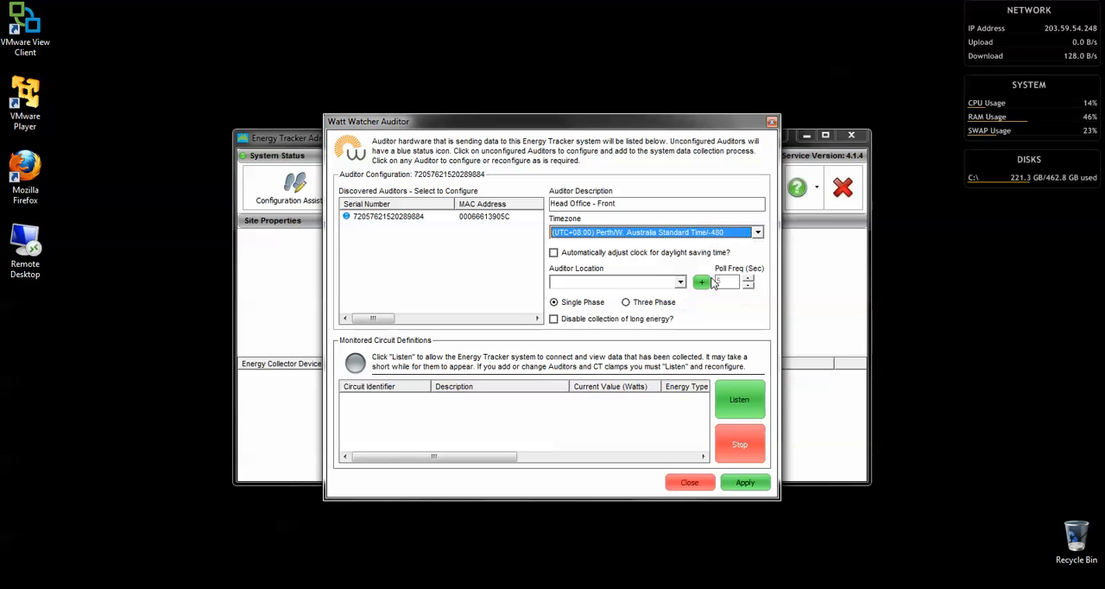
left_click(654, 253)
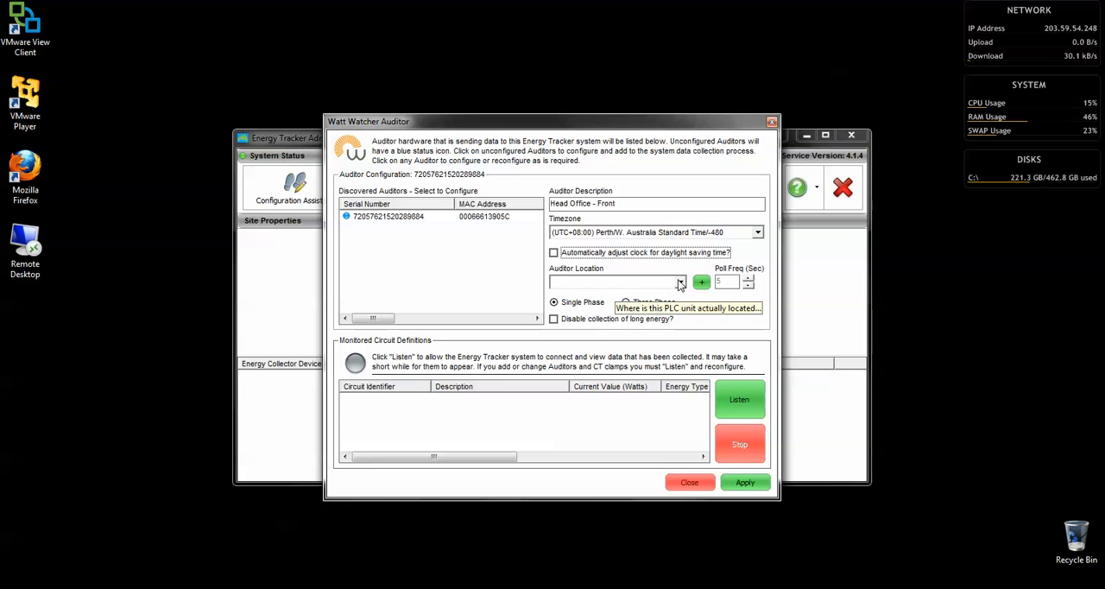
left_click(680, 282)
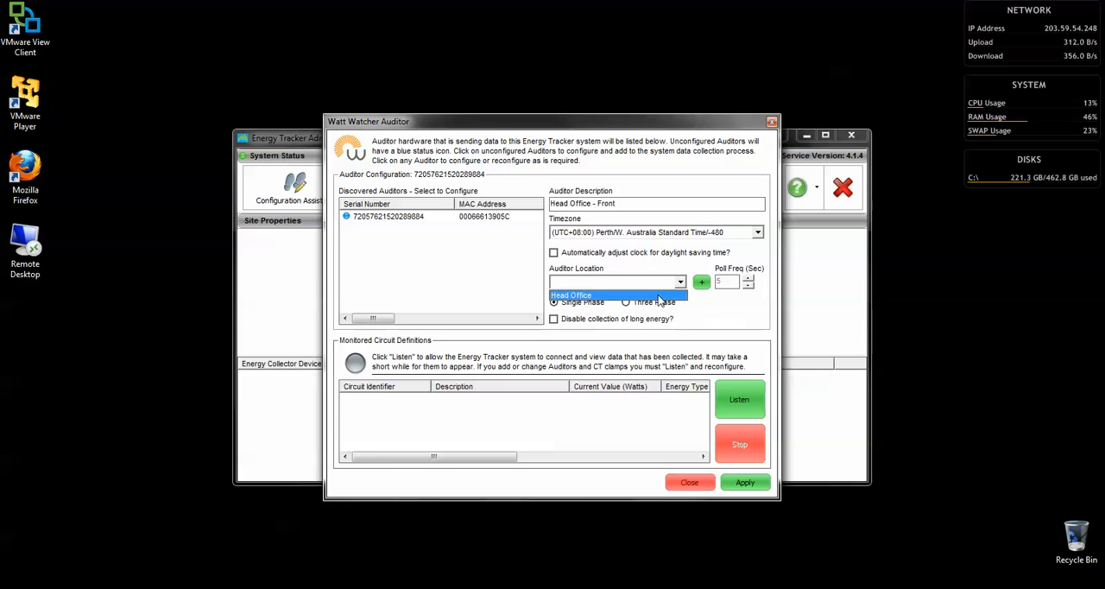
left_click(653, 296)
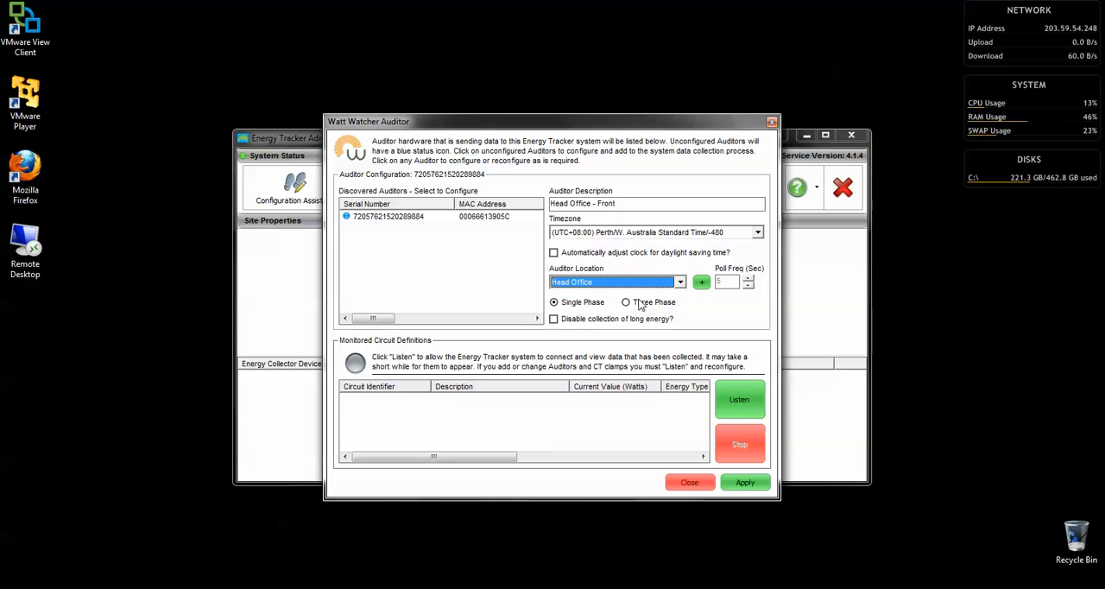
Save the auditor's configuration and start listening for its monitored circuits
left_click(756, 486)
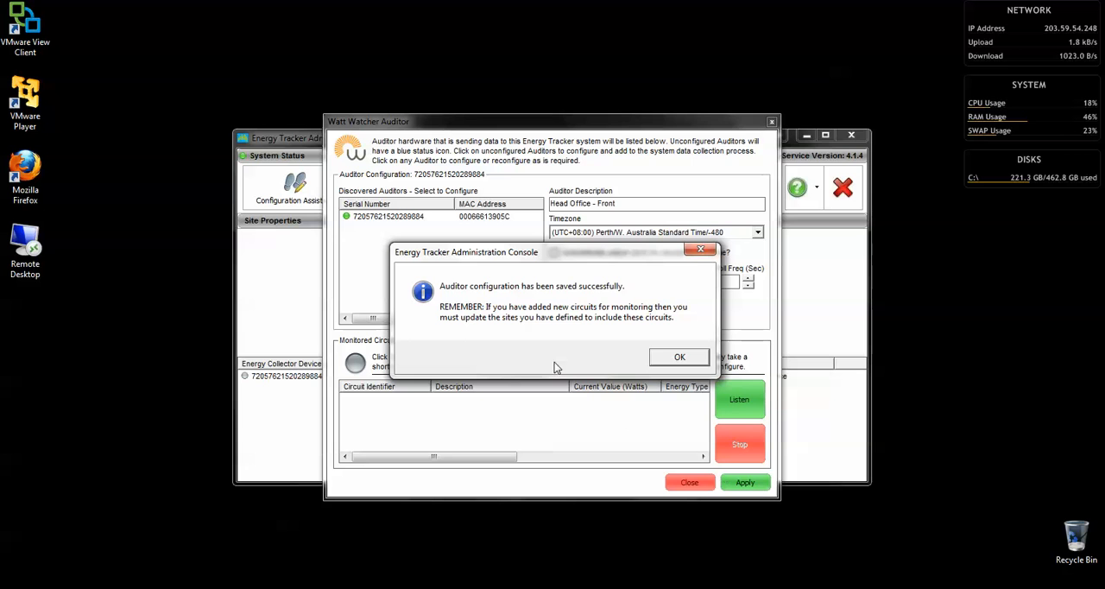
left_click(678, 356)
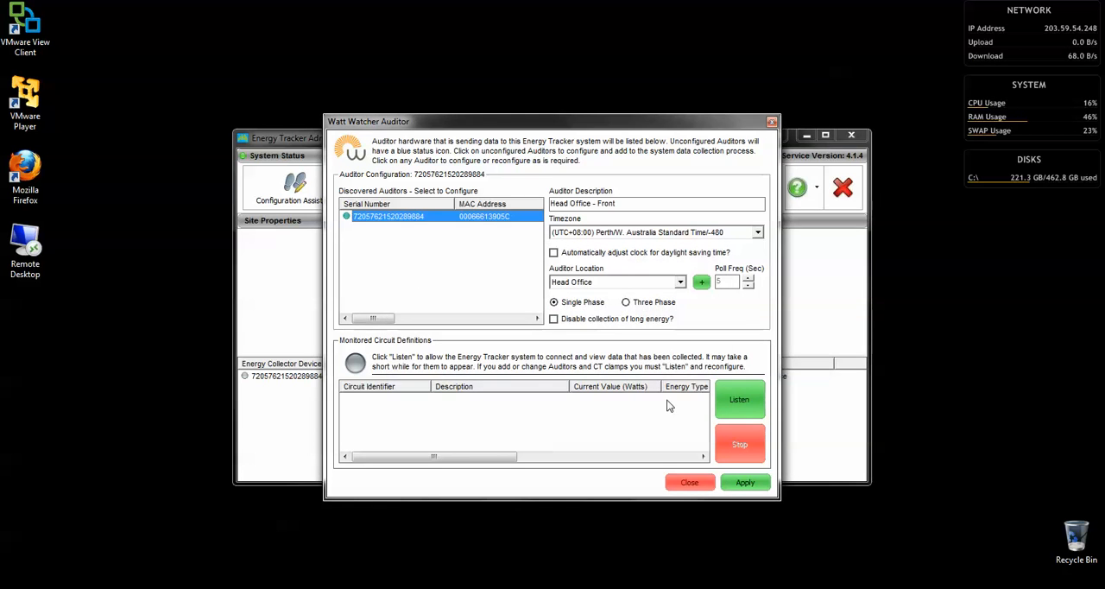
left_click(741, 398)
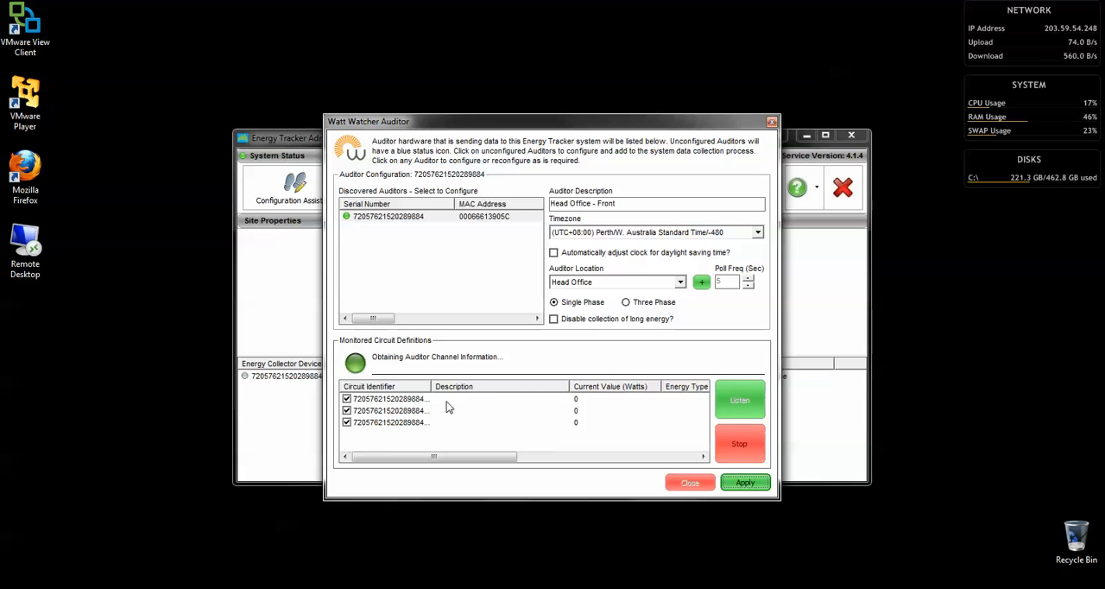
Examine each detected circuit and widen the Circuit Identifier column to show the full identifiers
left_click(383, 401)
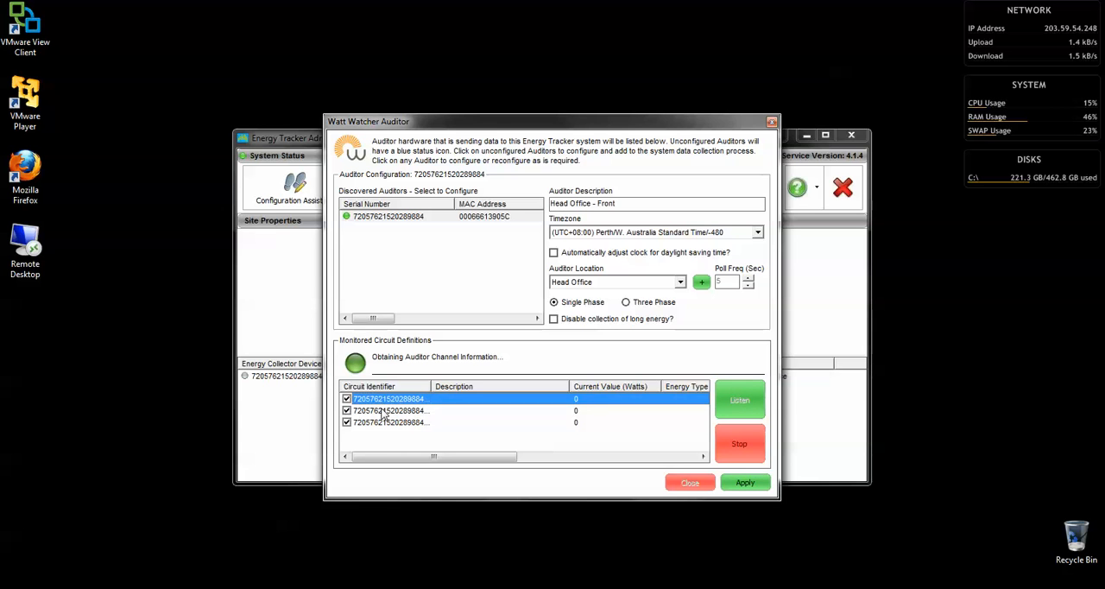
left_click(383, 411)
left_click(384, 422)
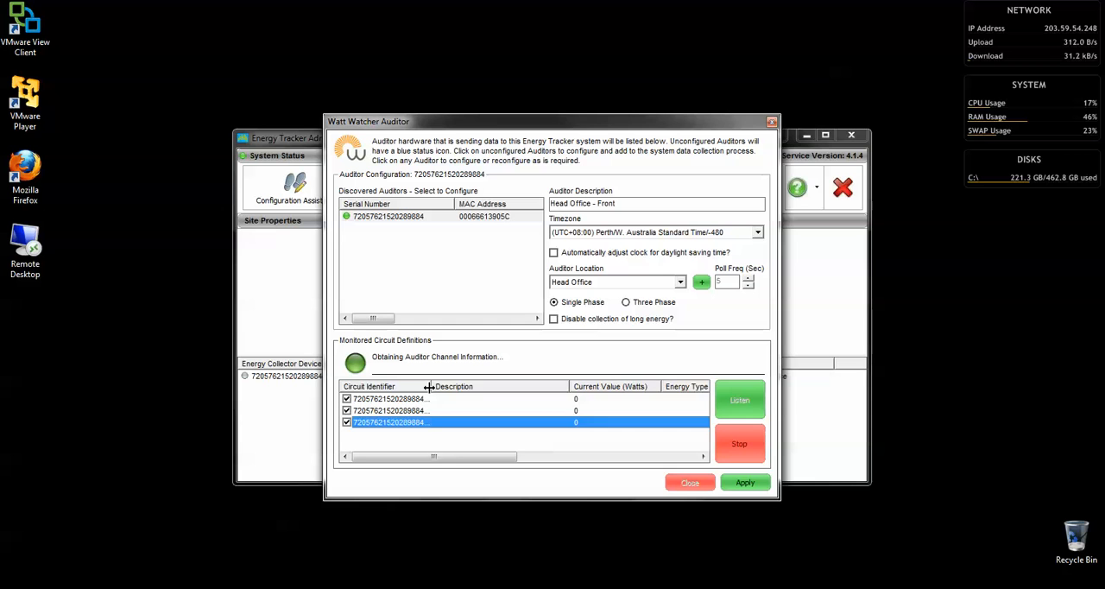
left_click_drag(427, 389, 463, 388)
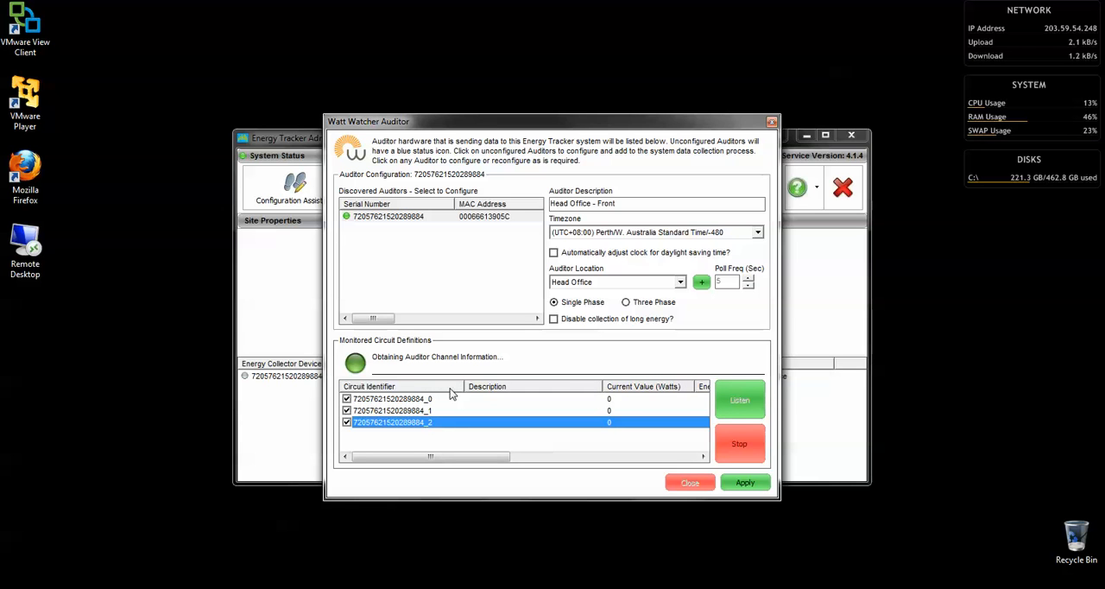
left_click(373, 400)
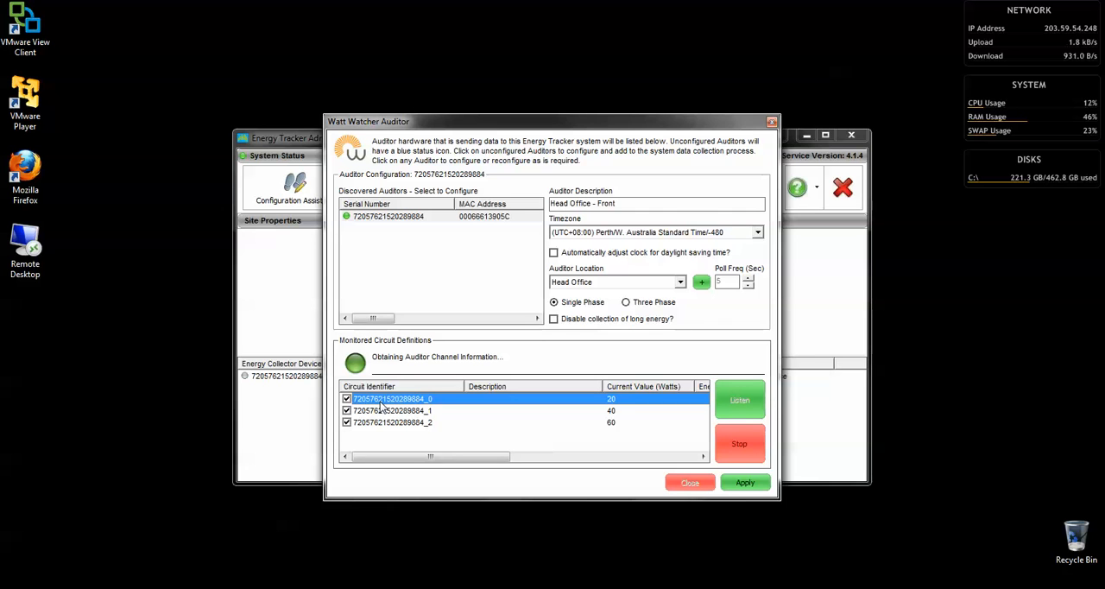
Open the properties of the auditor's channel 0 circuit and set its description to "Airconditioning"
double_click(380, 401)
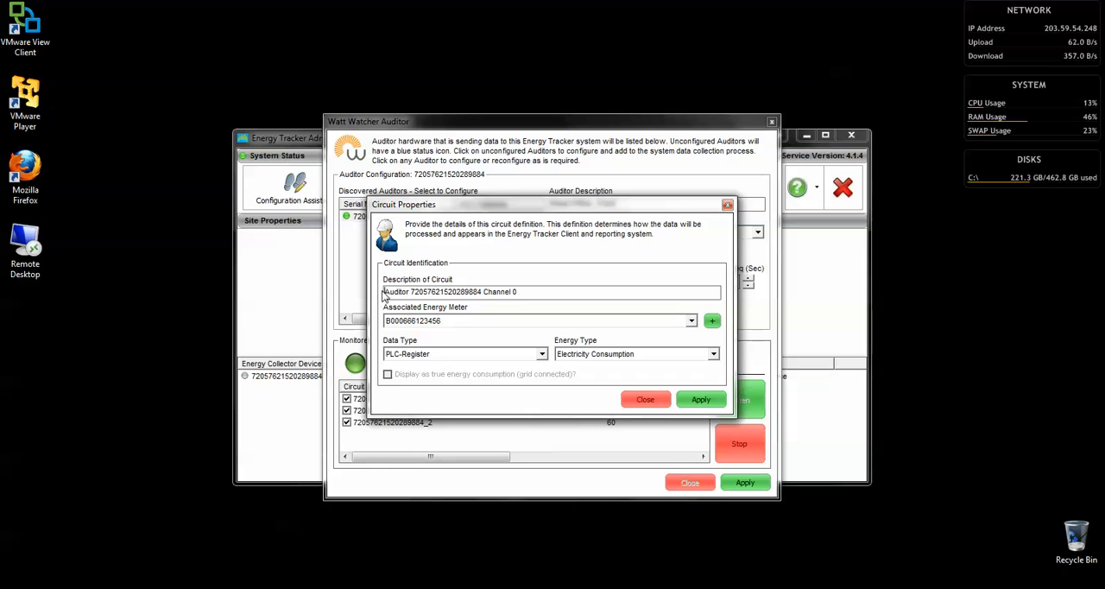
left_click_drag(385, 292, 553, 294)
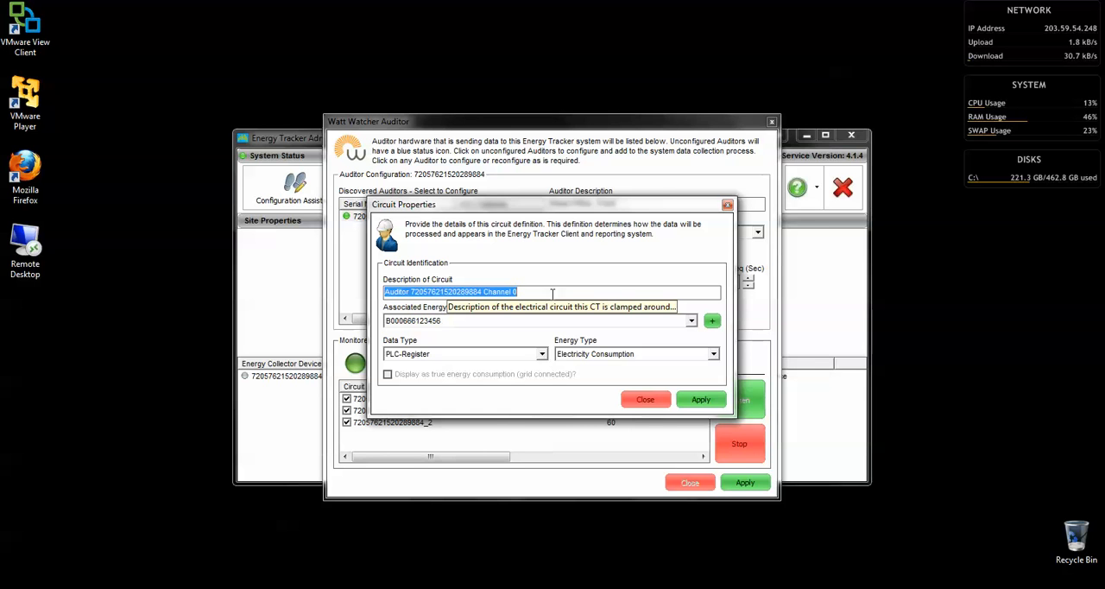
key("BackSpace")
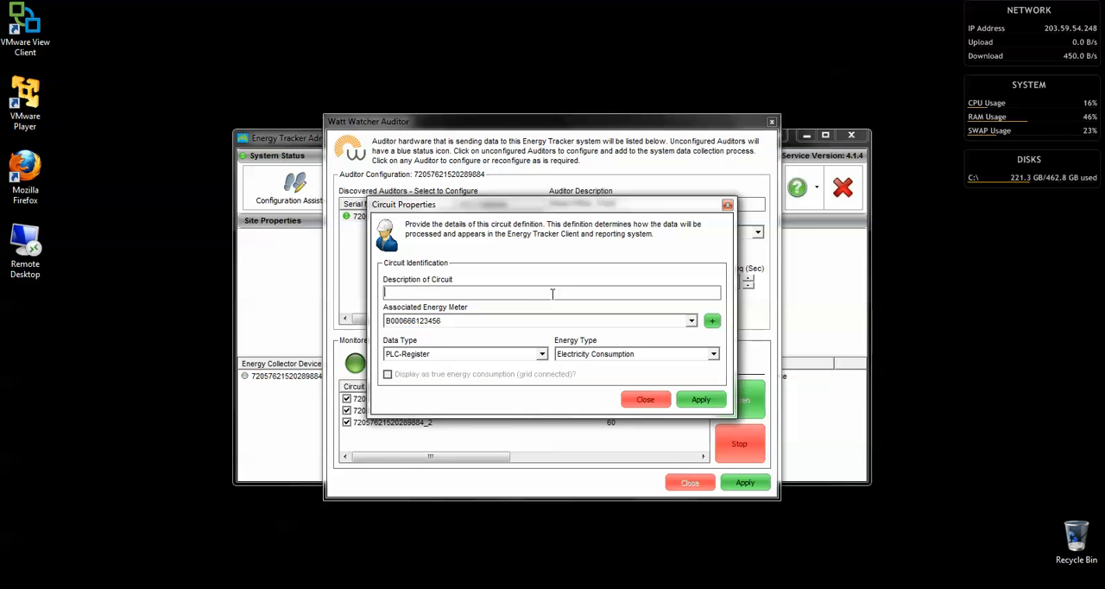
type("irconditioning")
Associate the Airconditioning circuit with the existing energy meter, use energy type Electricity Consumption, and apply the circuit properties
left_click(539, 320)
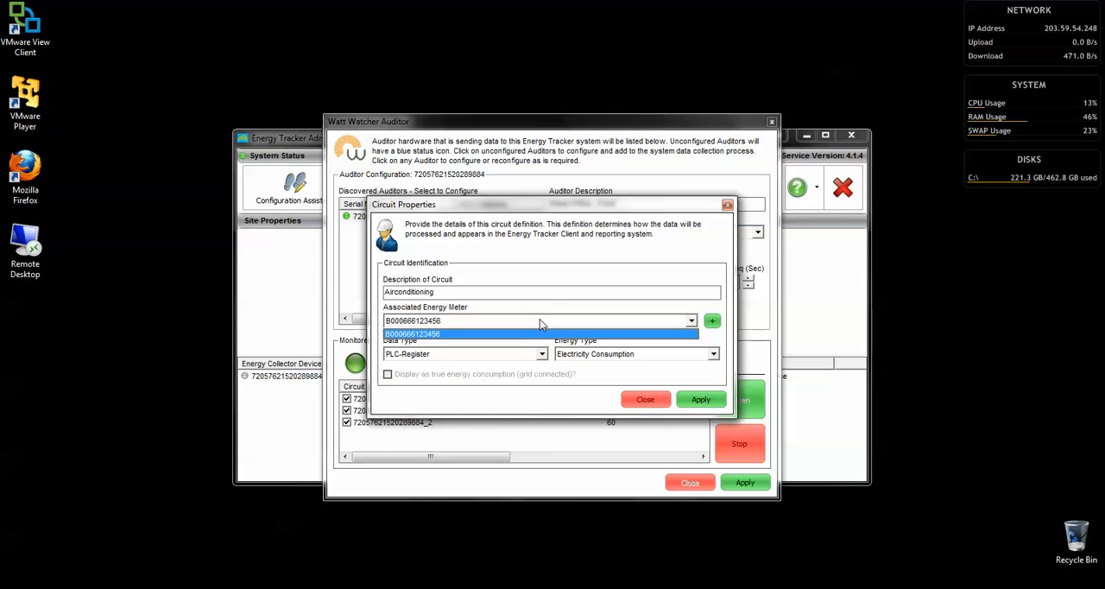
left_click(542, 323)
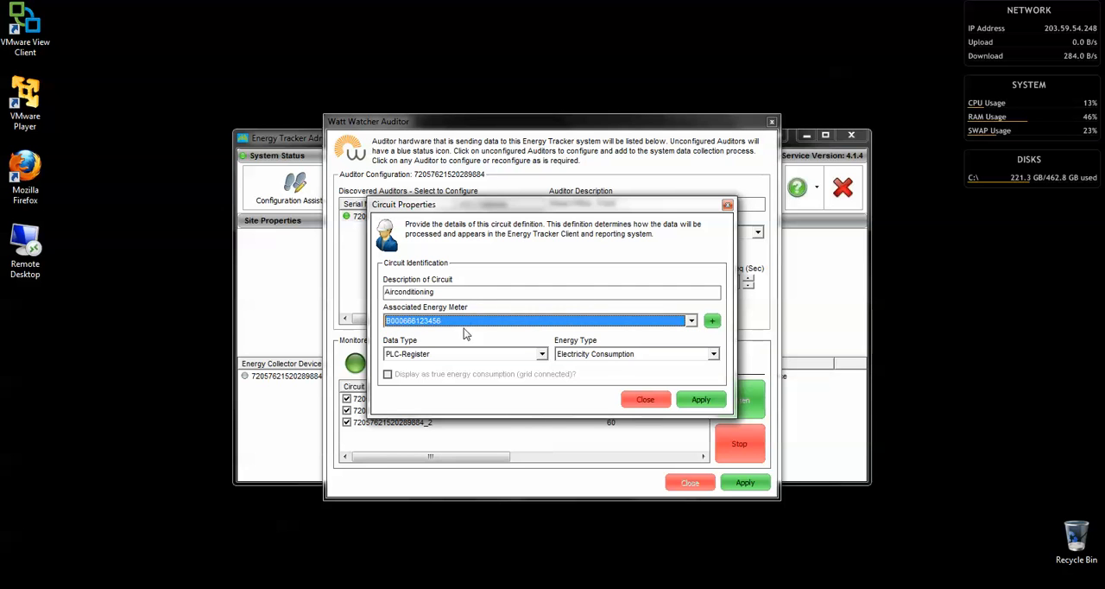
left_click(607, 355)
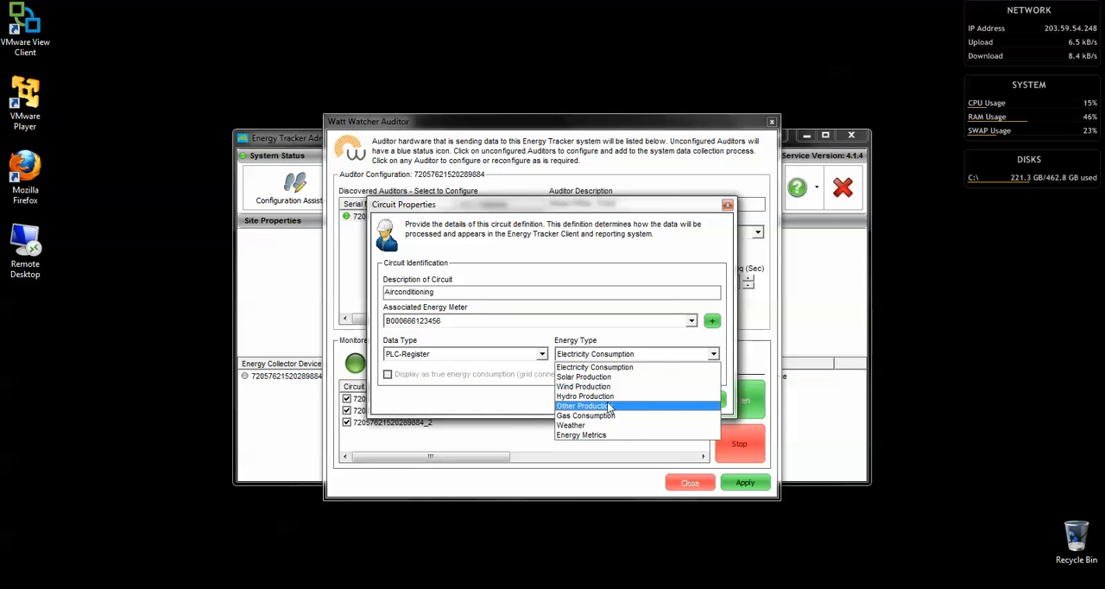
left_click(654, 344)
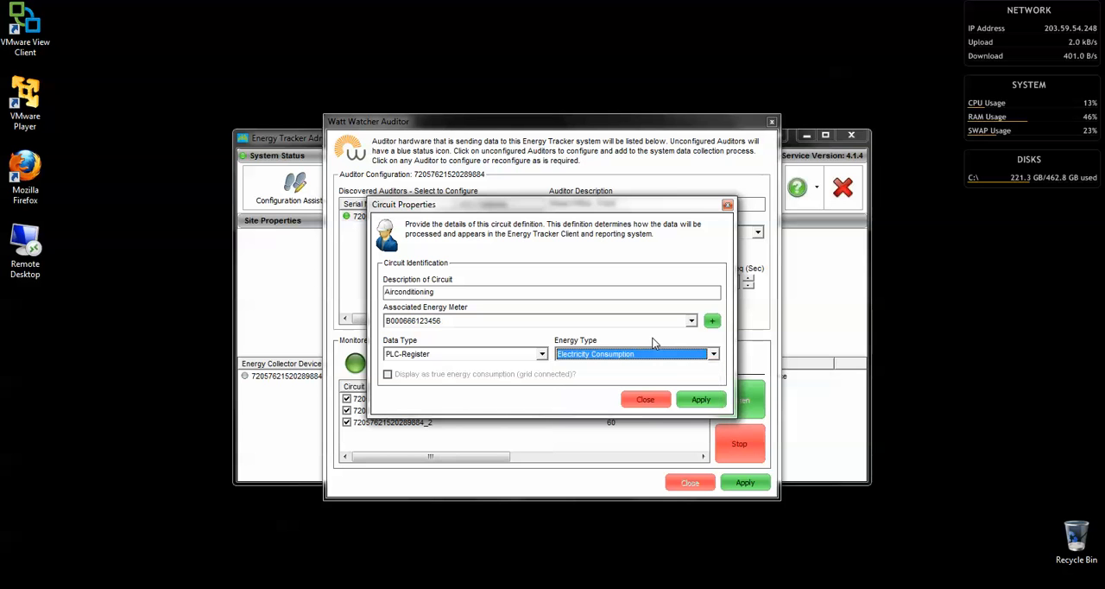
left_click(689, 397)
left_click(647, 399)
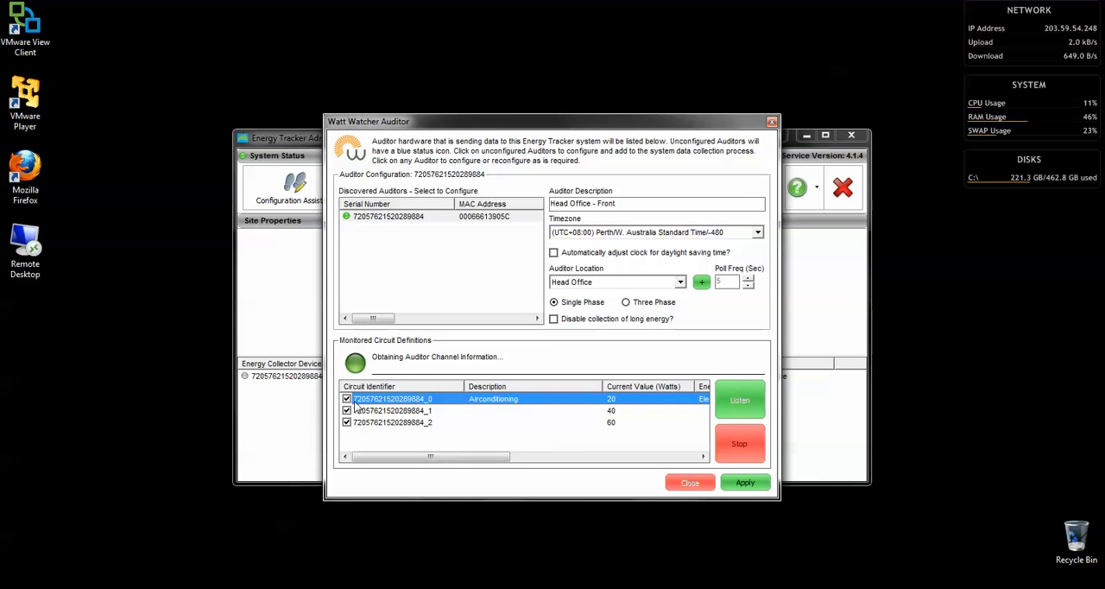
Set the description of the auditor's channel 1 circuit to "Light and Power" and apply it
double_click(362, 411)
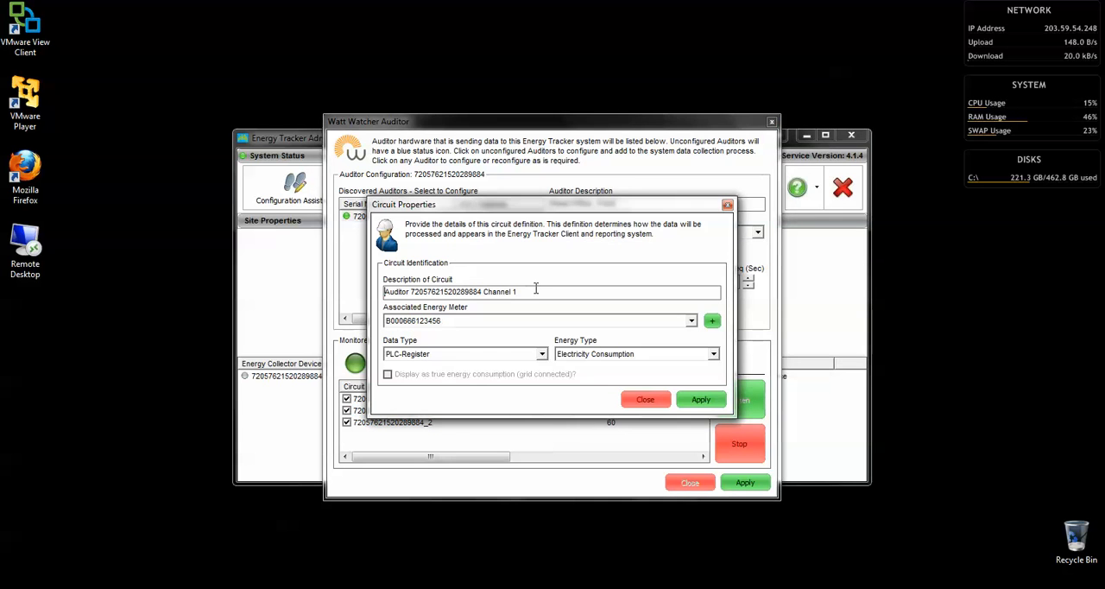
left_click_drag(535, 292, 369, 285)
type("L")
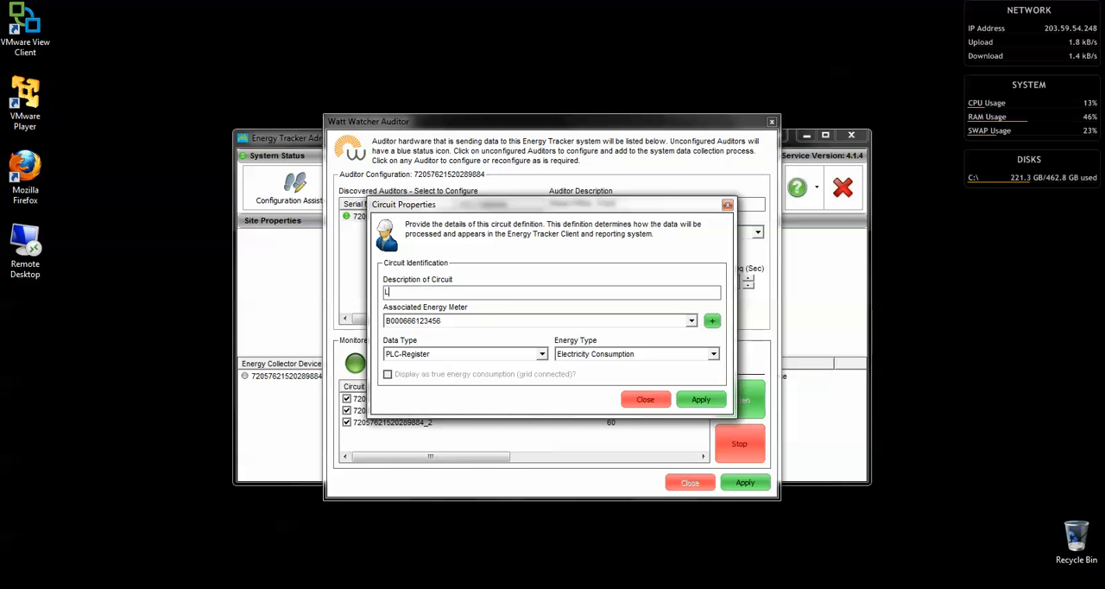
type("ight and Power")
left_click(700, 399)
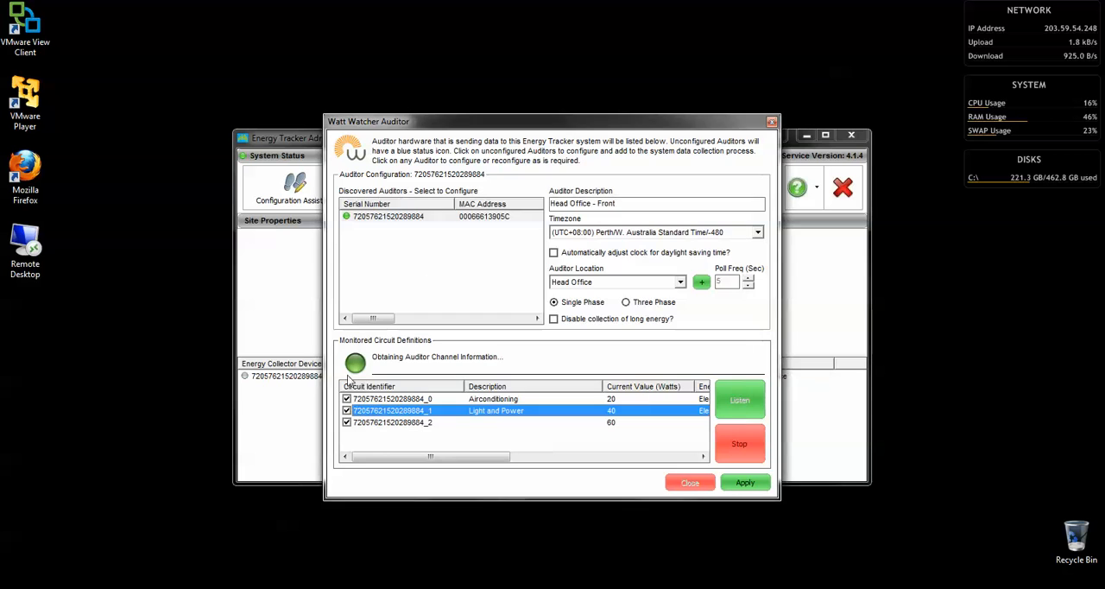
Set the description of the auditor's channel 2 circuit to "Refirigeration", apply it and close the circuit properties
double_click(366, 427)
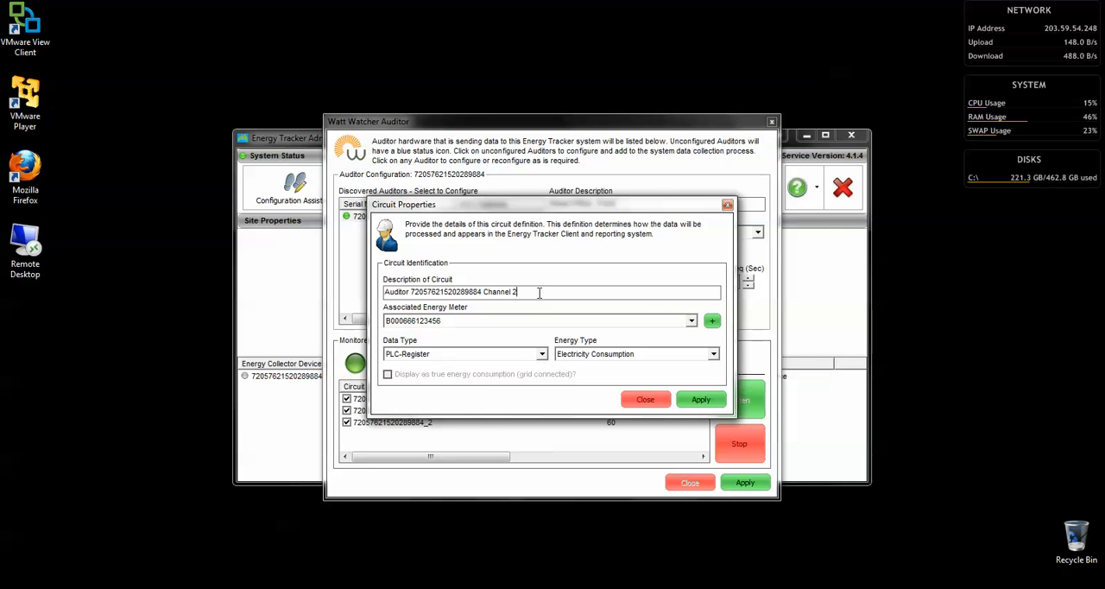
left_click_drag(538, 294, 384, 292)
type("Refri")
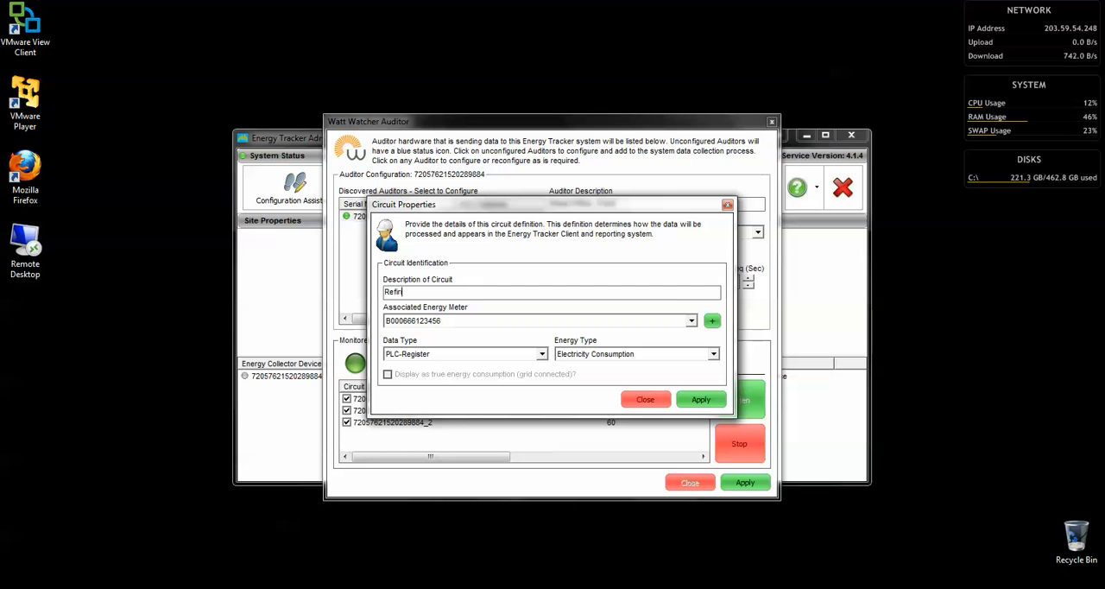
type("geration")
left_click(697, 400)
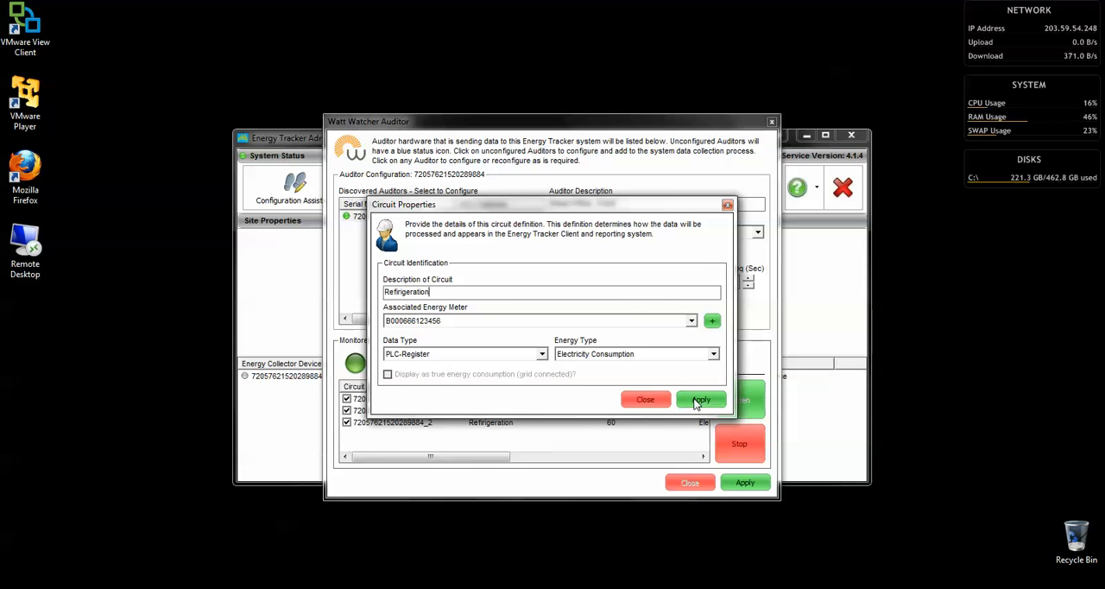
left_click(652, 398)
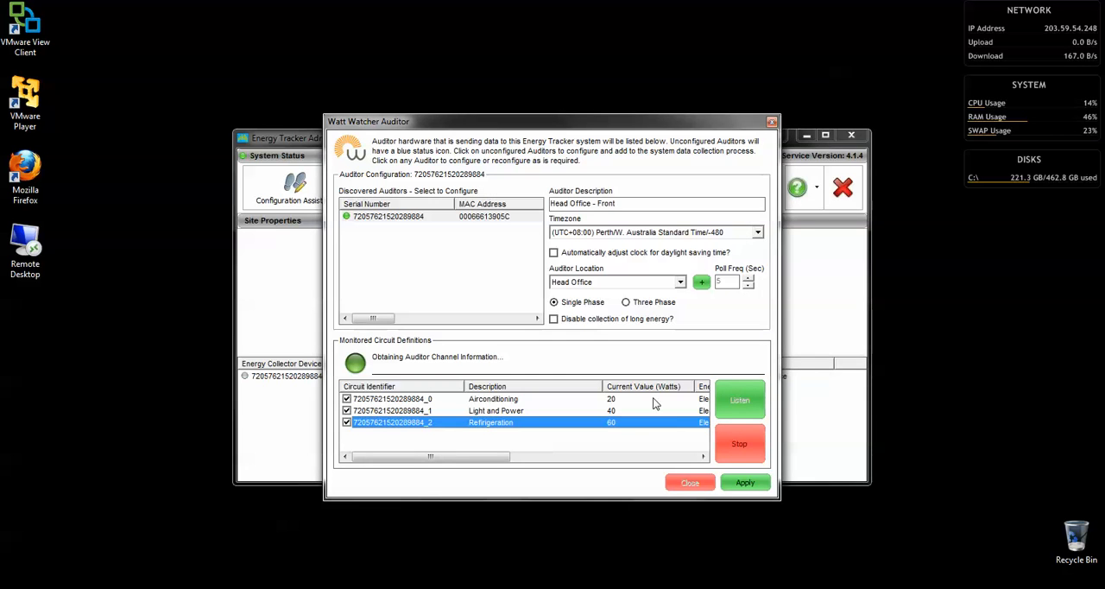
Save the auditor configuration with its three circuits, stop listening and close the auditor setup
left_click(738, 486)
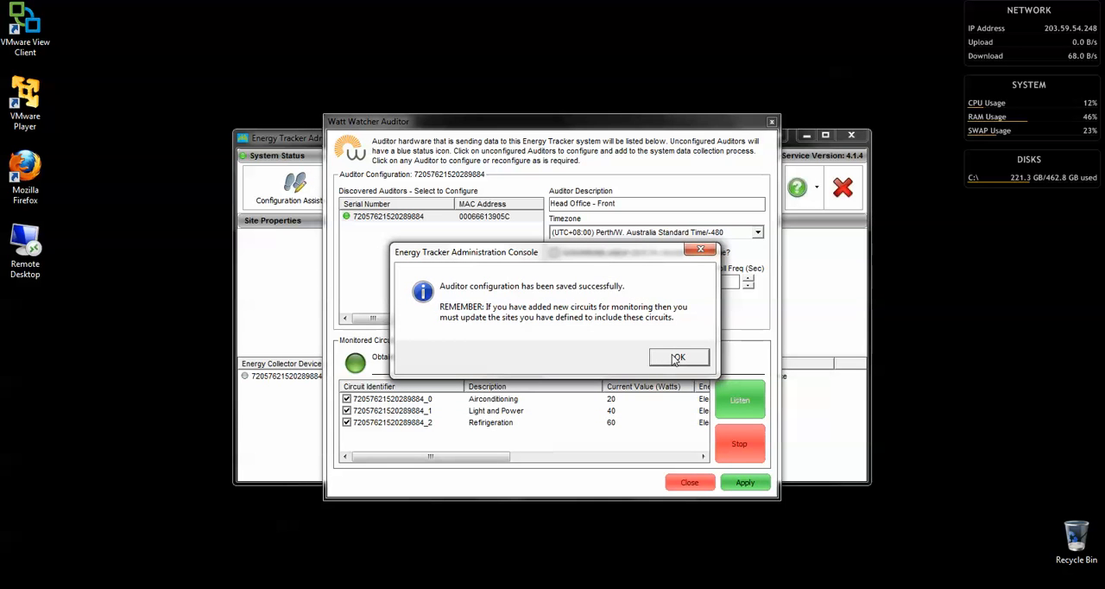
left_click(677, 358)
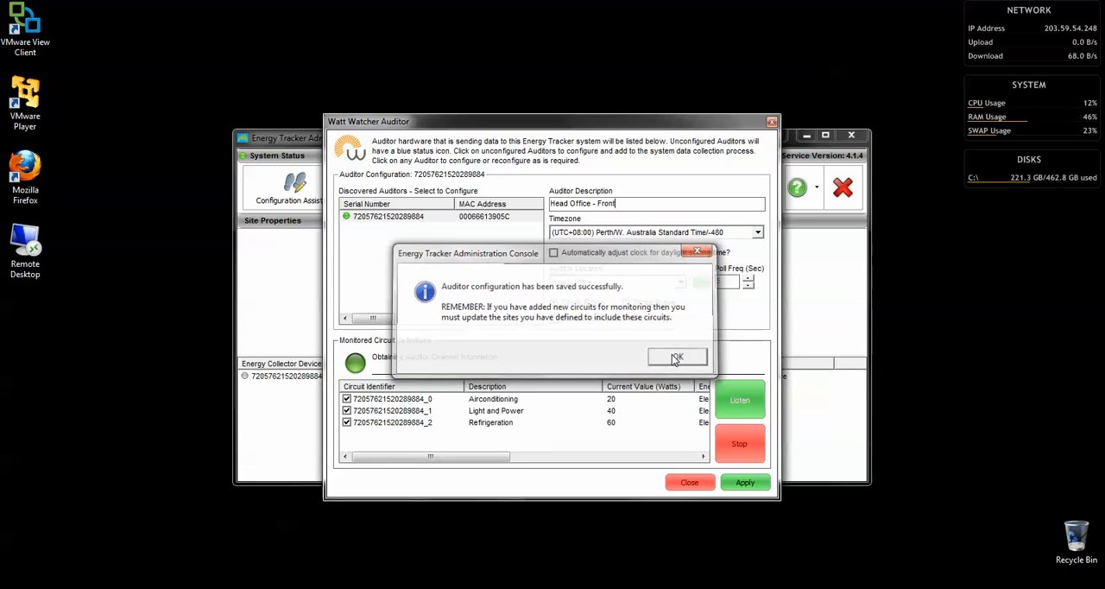
left_click(716, 436)
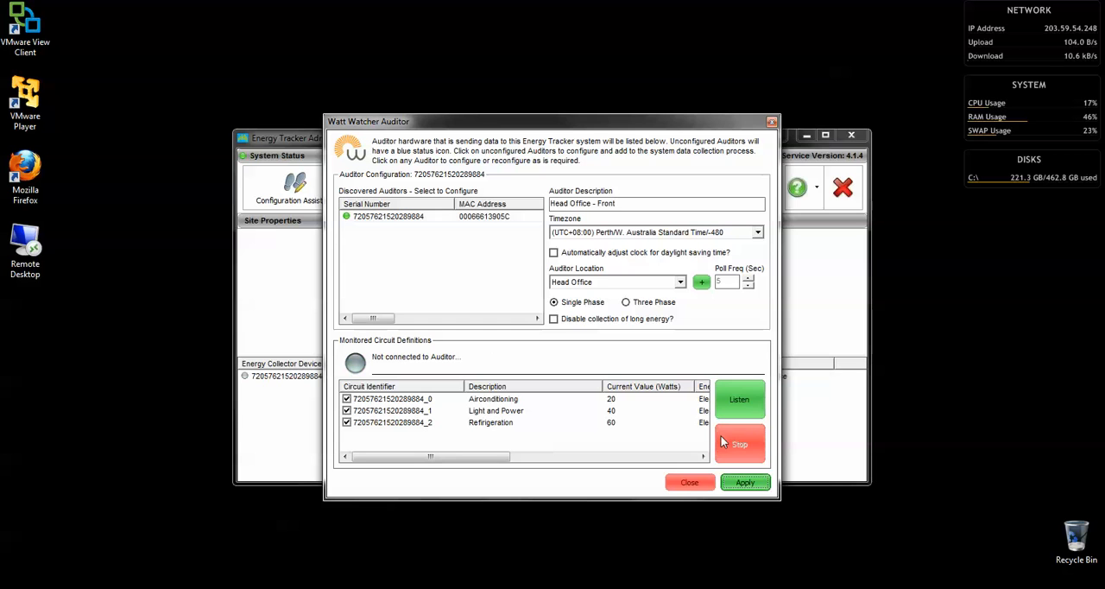
left_click(688, 482)
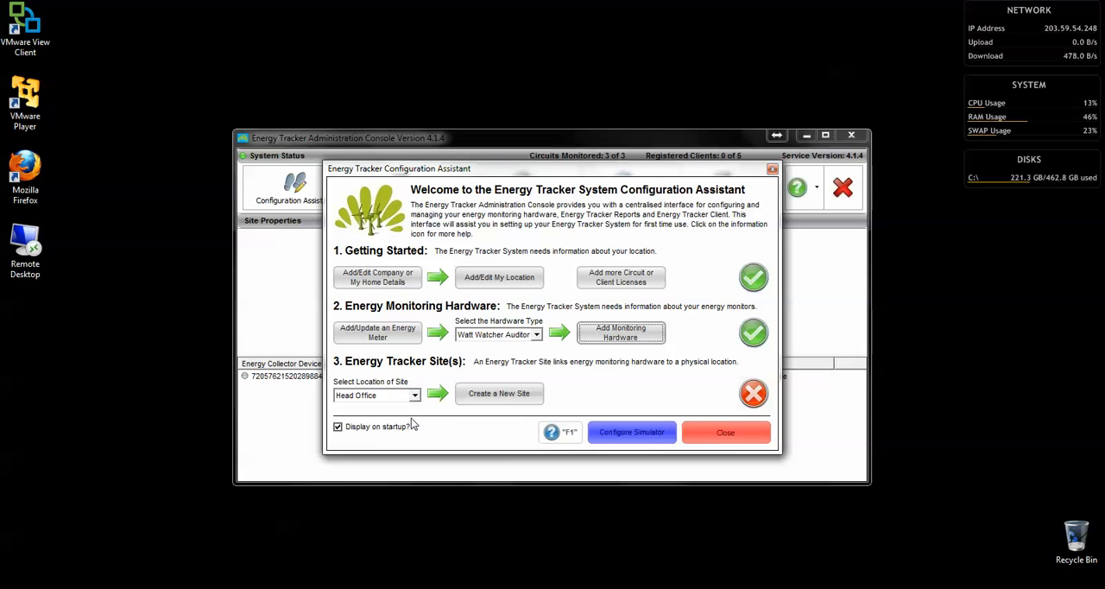
Create a new site for Head Office and set its location timezone to (UTC+08:00) Perth/W. Australia Standard Time
left_click(483, 401)
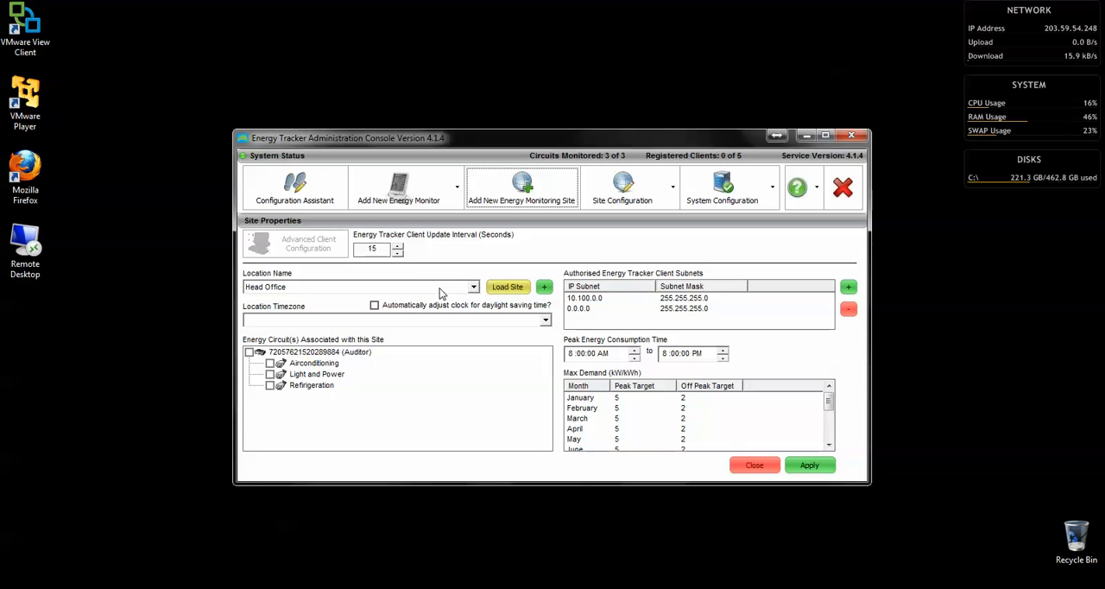
left_click(546, 320)
left_click_drag(548, 346, 547, 373)
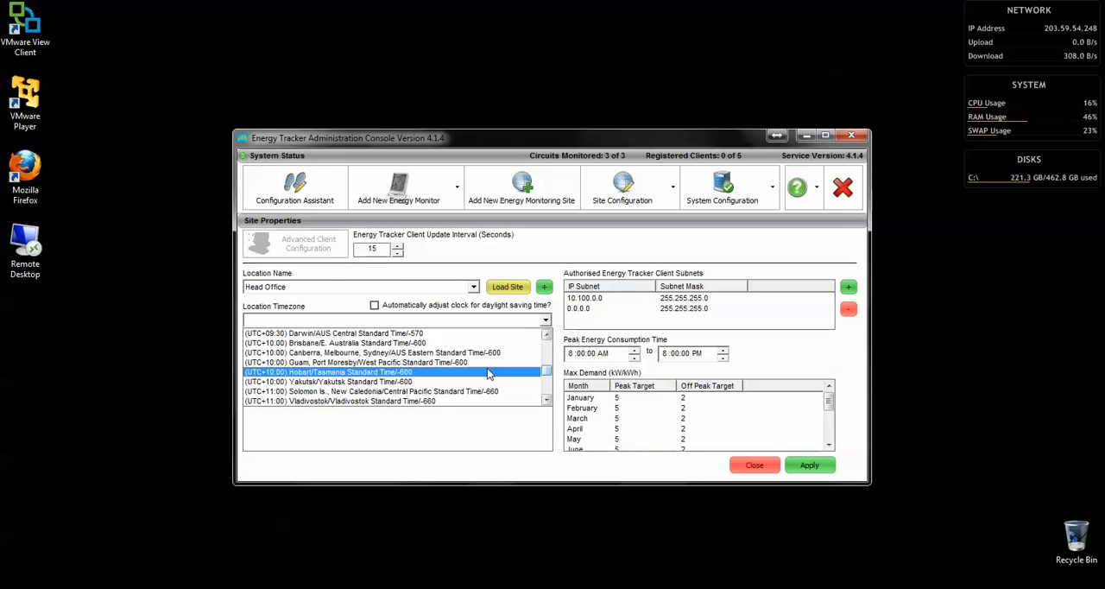
left_click(547, 334)
left_click(549, 334)
left_click(549, 334)
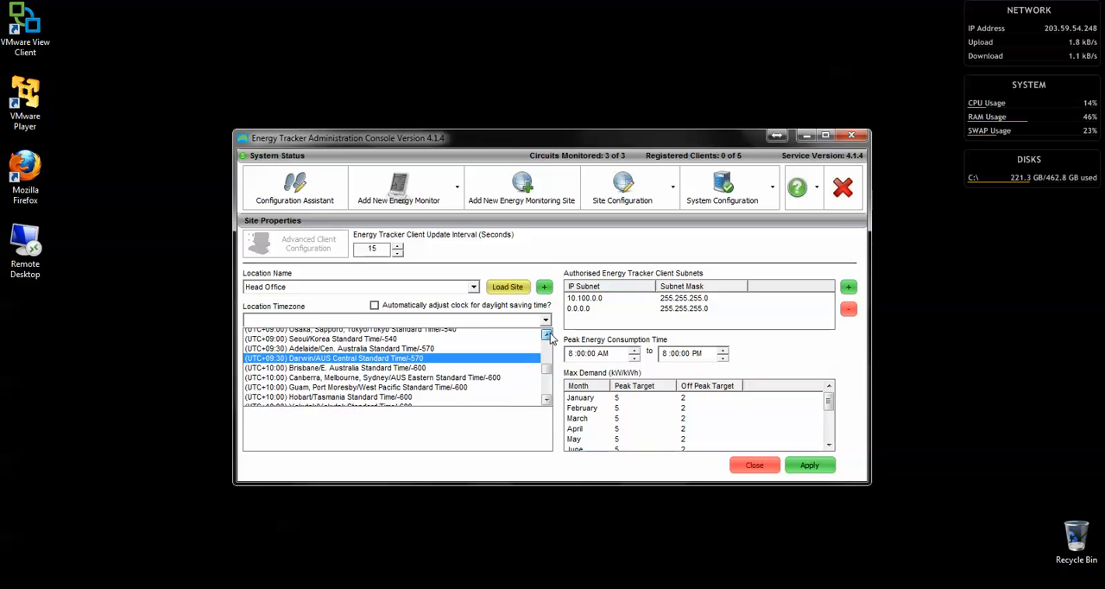
left_click(549, 334)
left_click(549, 334)
left_click(550, 335)
left_click(549, 334)
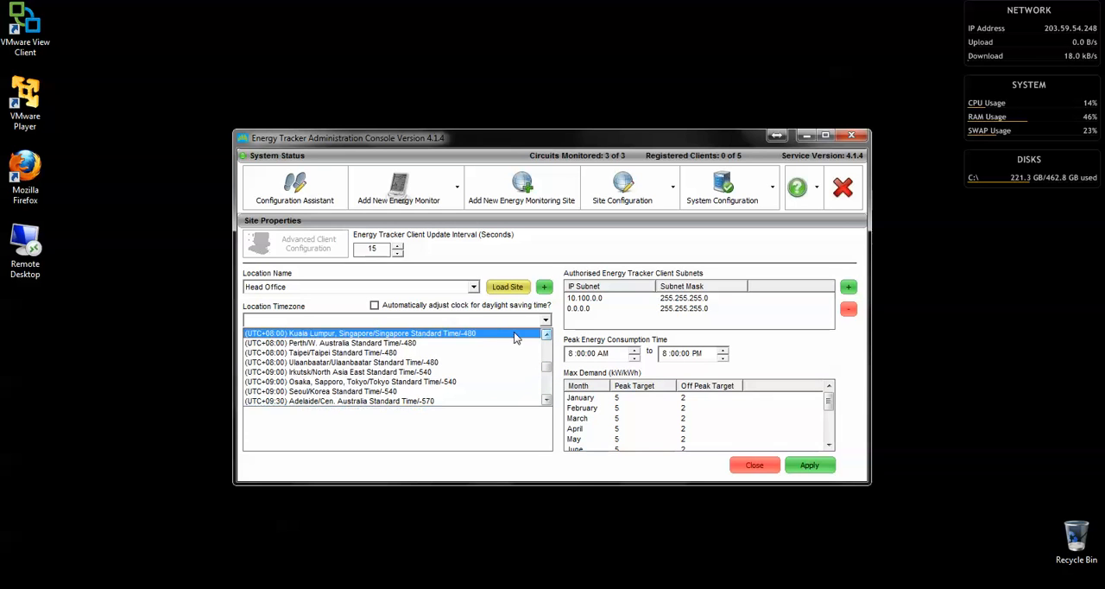
left_click(499, 342)
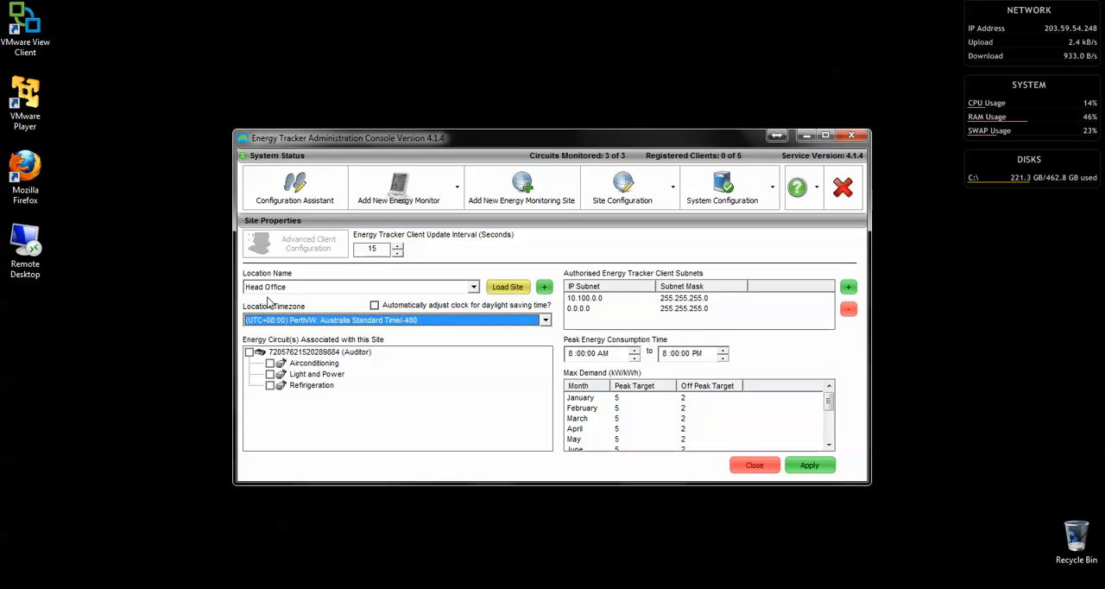
Associate the auditor and all its circuits with the site, and review the authorised client subnets
left_click(249, 352)
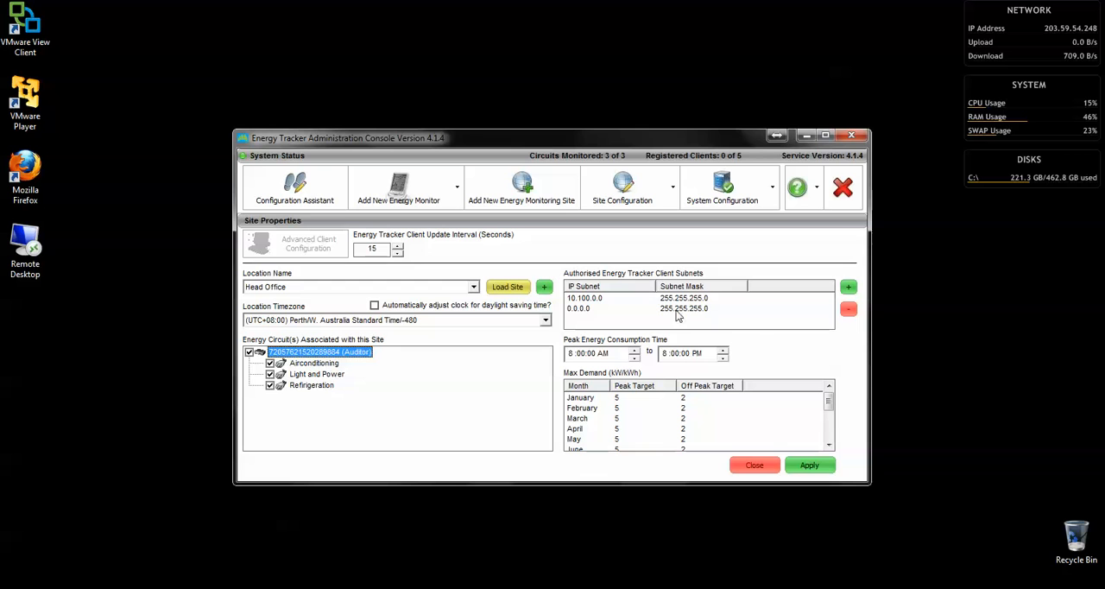
left_click(587, 298)
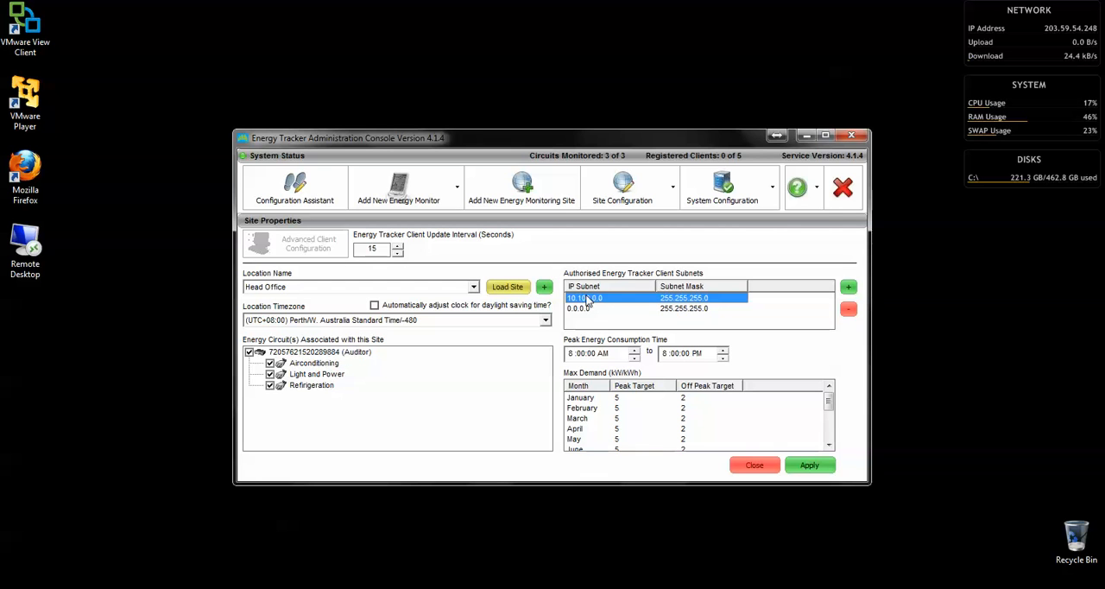
left_click(584, 311)
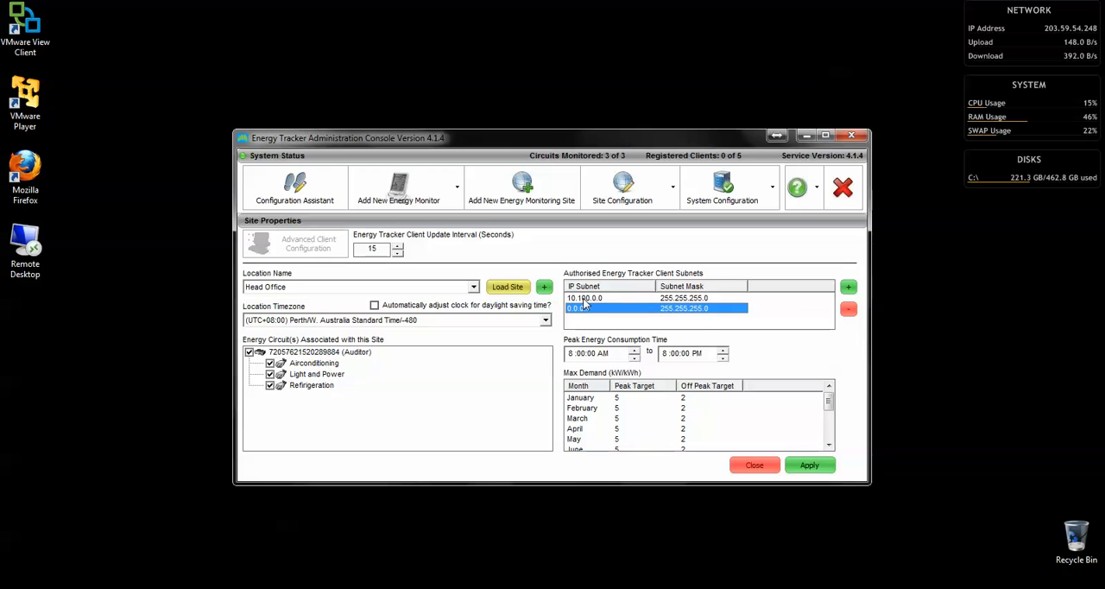
left_click(584, 299)
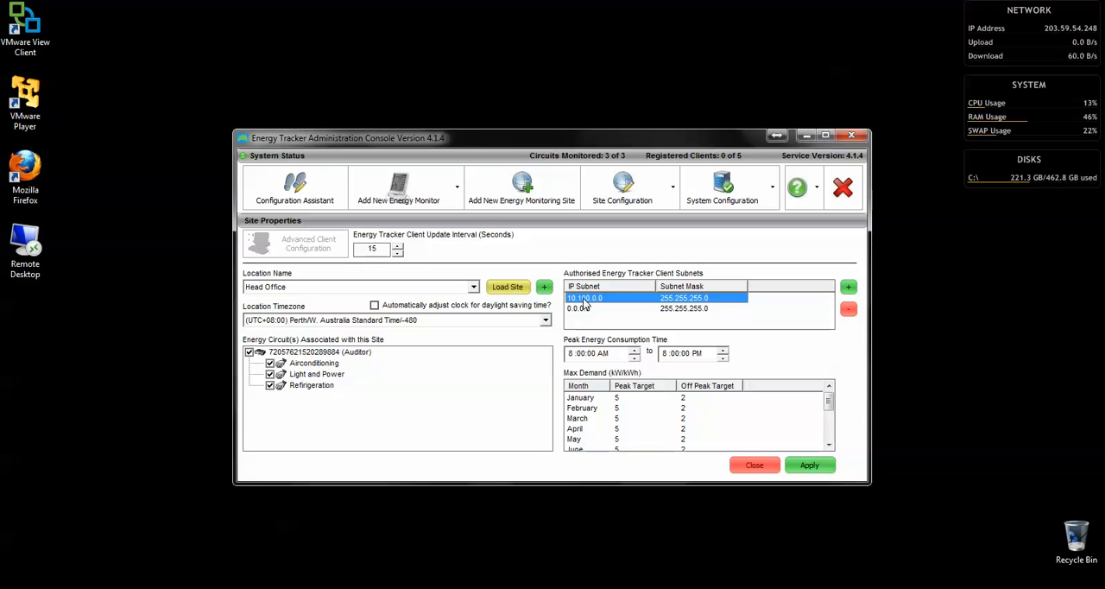
Set the site's max demand targets to 2 kWh peak and 1 kWh off peak, applying the same values to all months
left_click(578, 401)
left_click(578, 410)
left_click(577, 419)
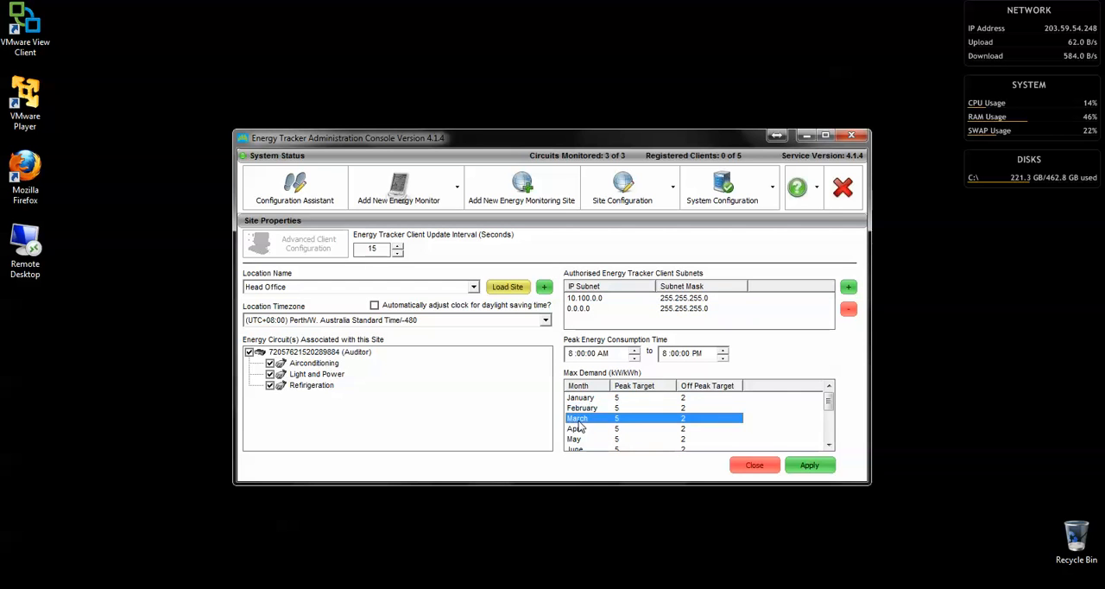
left_click(581, 430)
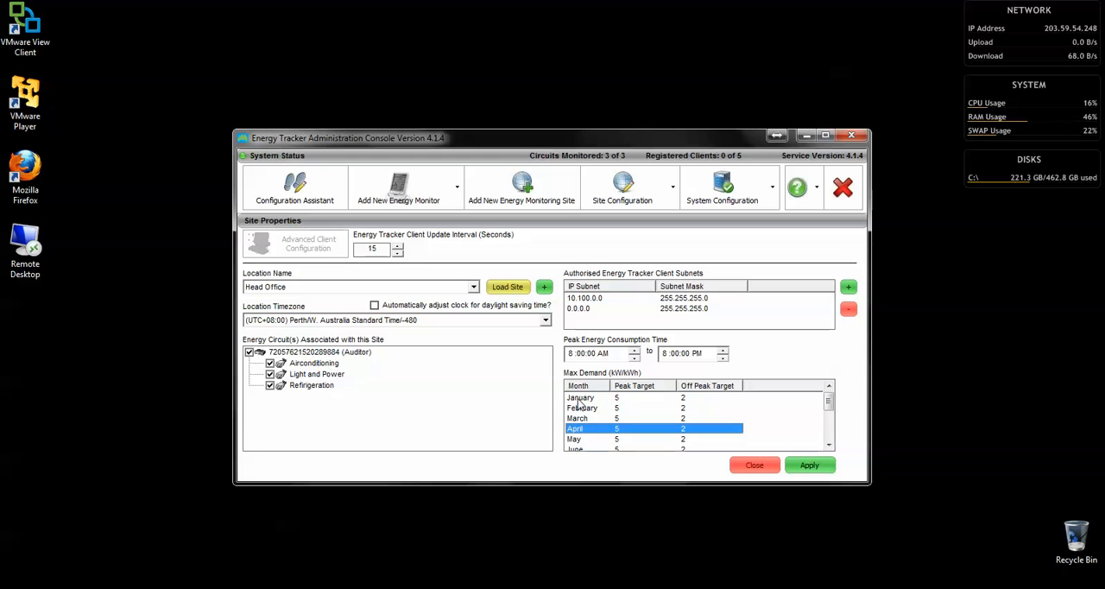
left_click(579, 400)
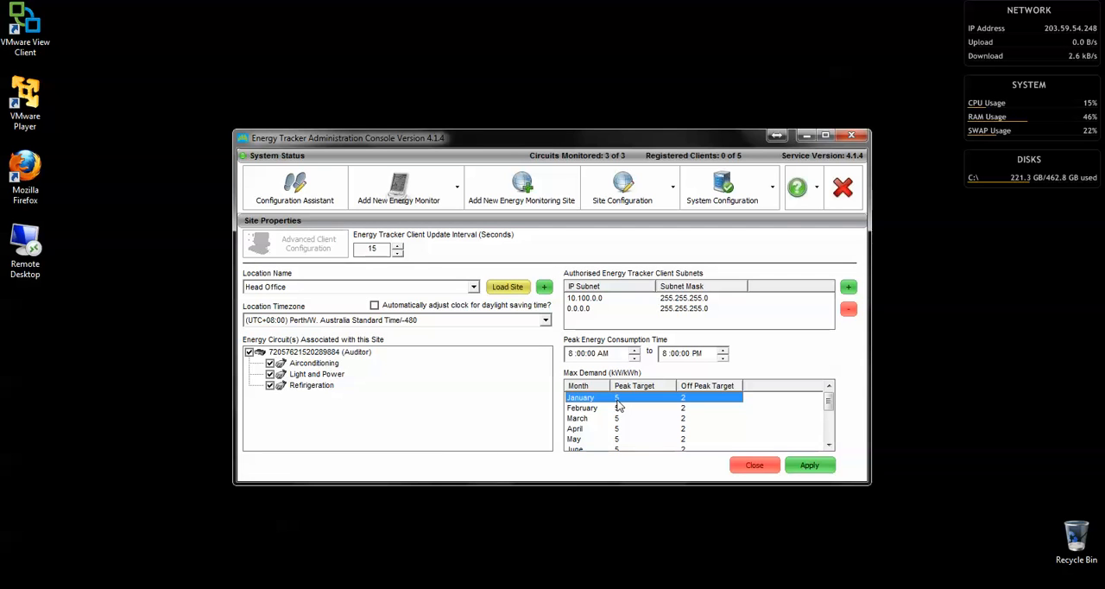
mouse_move(828, 401)
left_mouse_down()
mouse_move(828, 431)
mouse_move(828, 399)
left_mouse_up()
double_click(599, 408)
left_click_drag(494, 299, 392, 296)
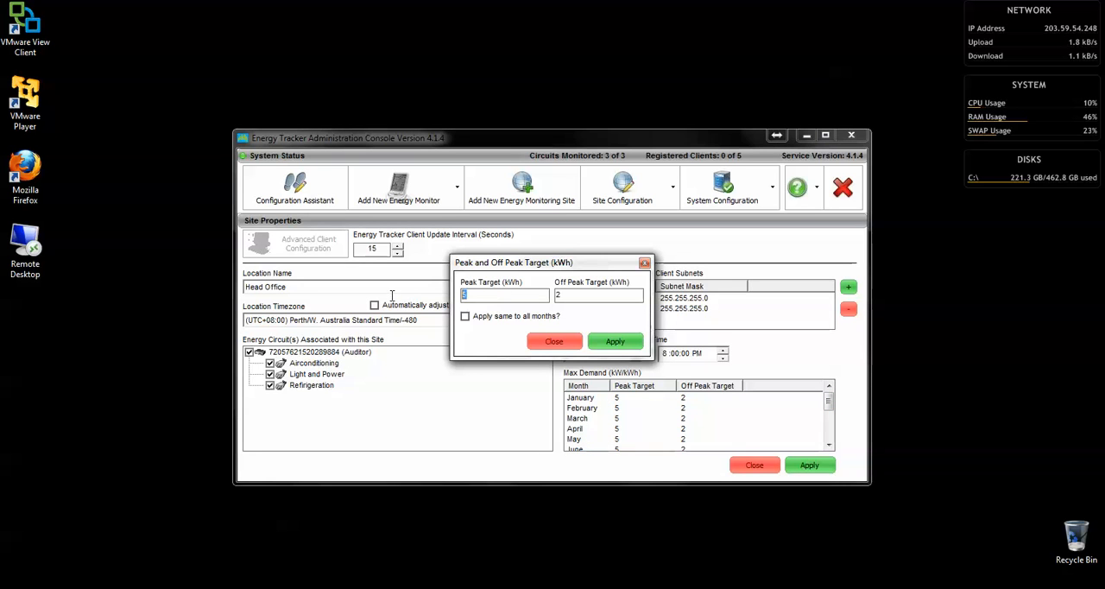
type("2")
type("1")
left_click(465, 316)
left_click(607, 343)
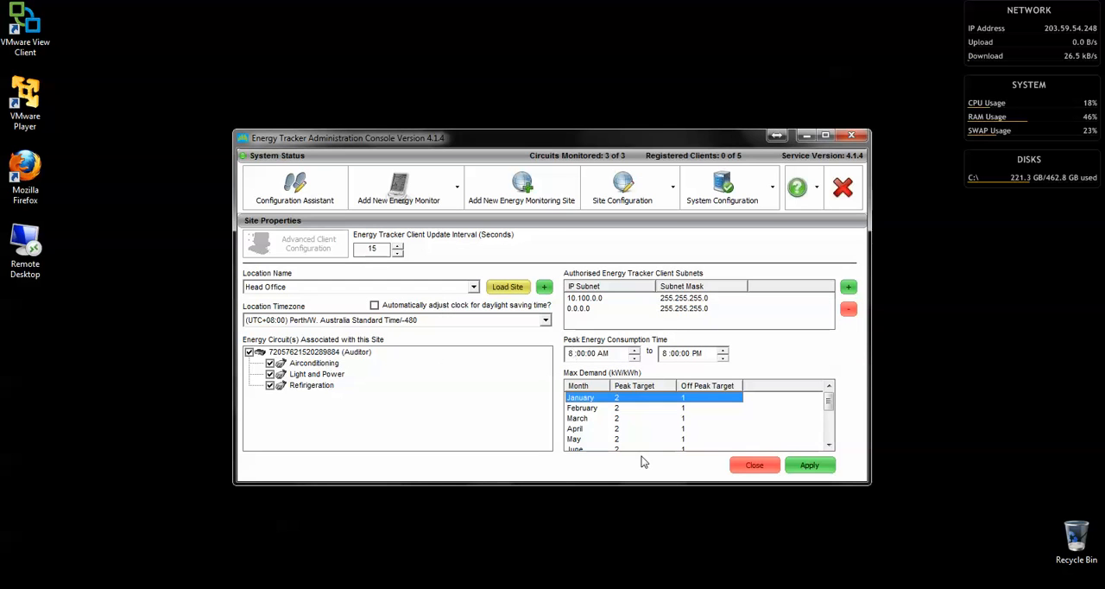
Apply the Head Office site settings, acknowledge the update notices and close the site properties
left_click(794, 464)
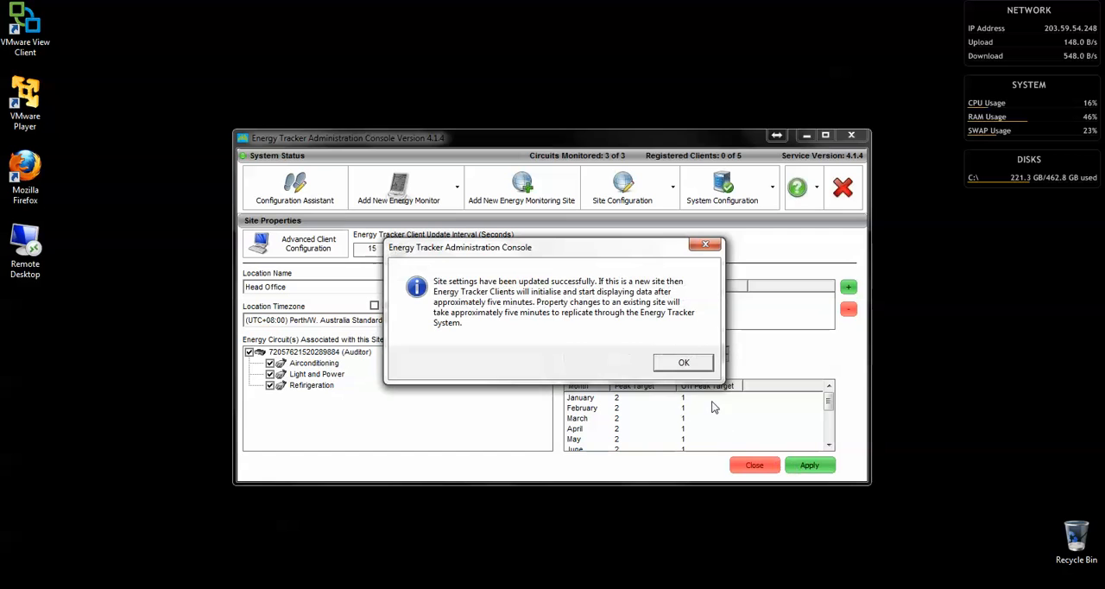
left_click(684, 364)
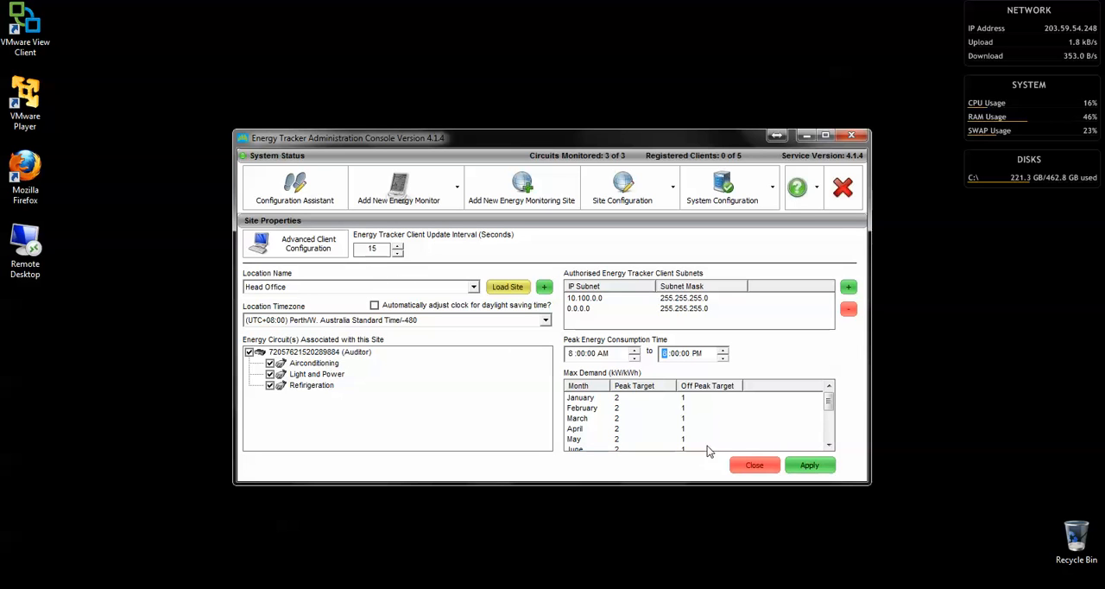
left_click(796, 464)
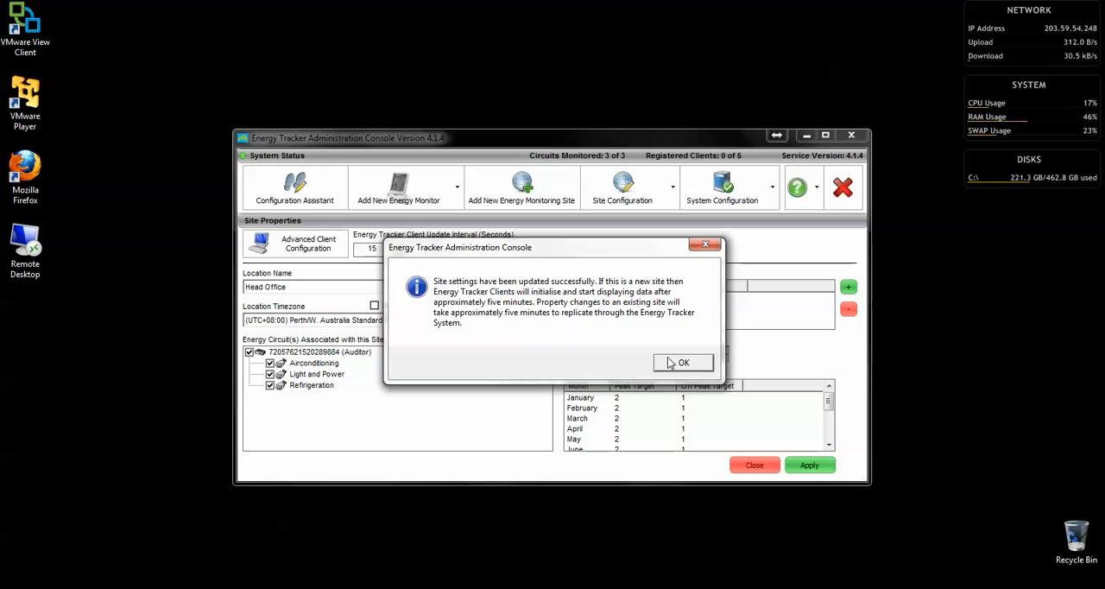
left_click(675, 363)
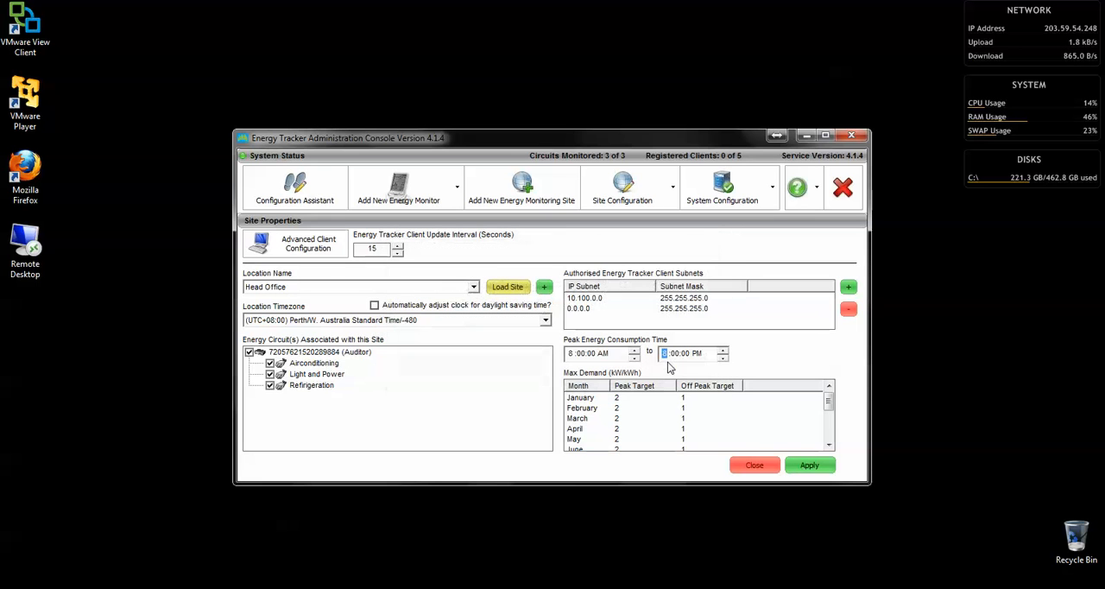
left_click(749, 464)
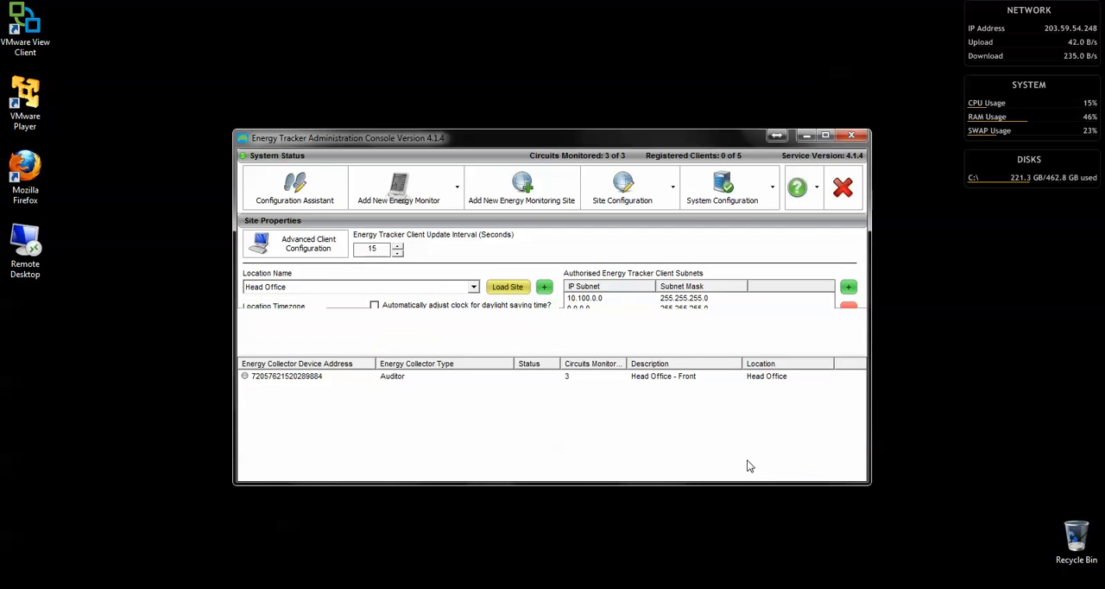